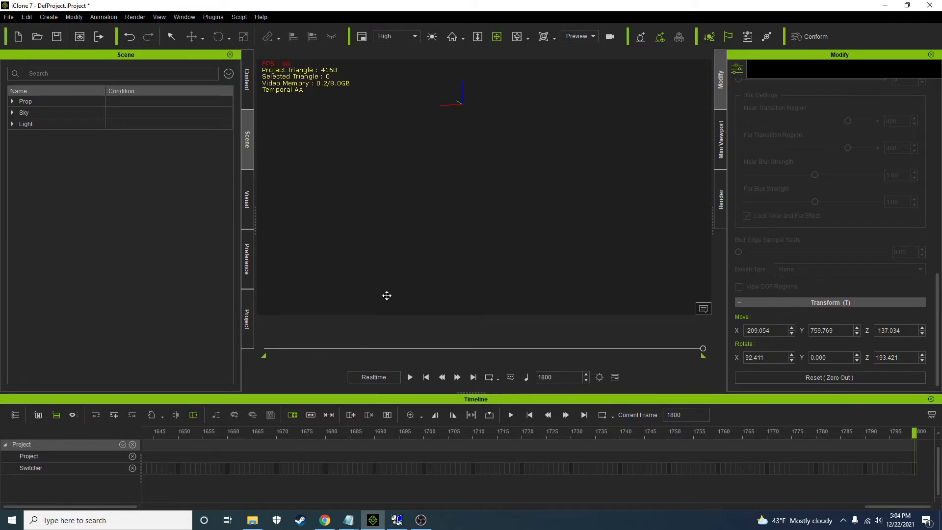
Switch to Chrome to read the forum question about the starburst particle and return to iClone
click(324, 521)
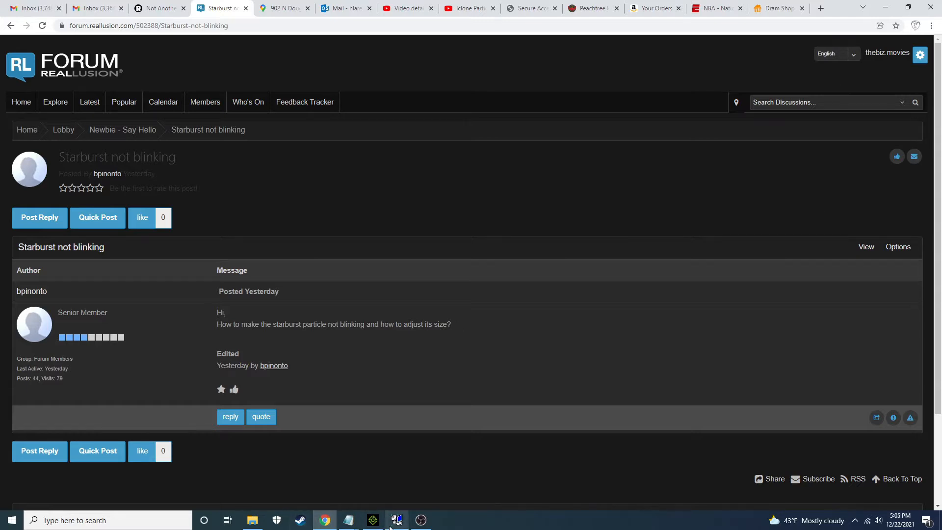
mouse_move(392, 524)
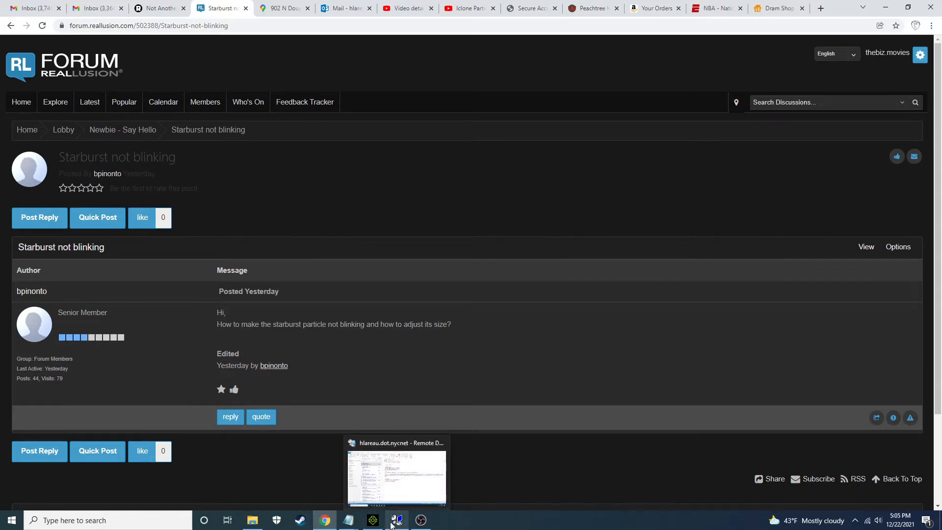
click(373, 520)
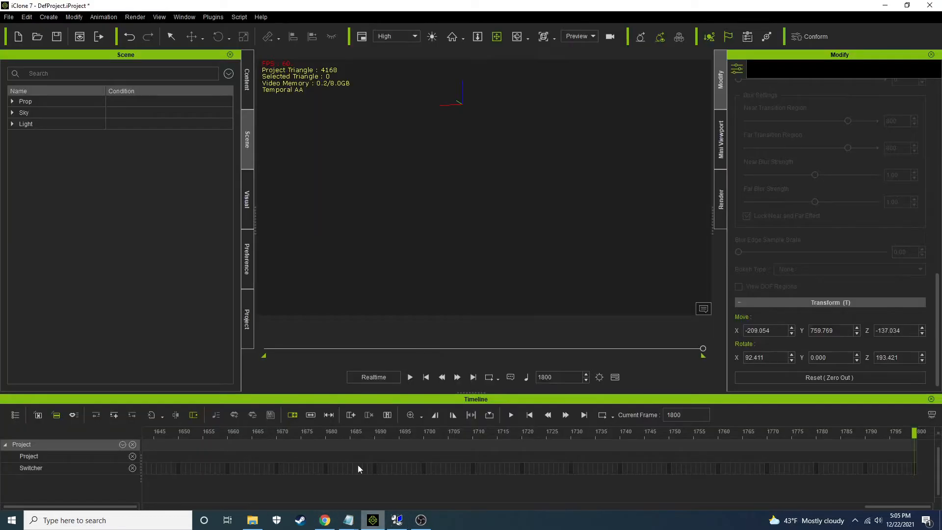
Add the Starburst01 particle from the Legacy Atmosphere templates and play the animation to preview it
click(249, 82)
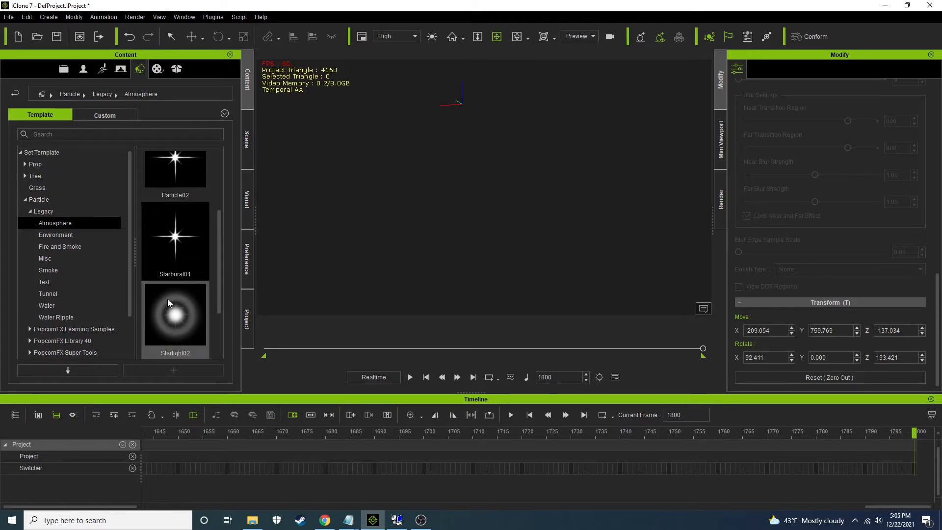
double_click(178, 252)
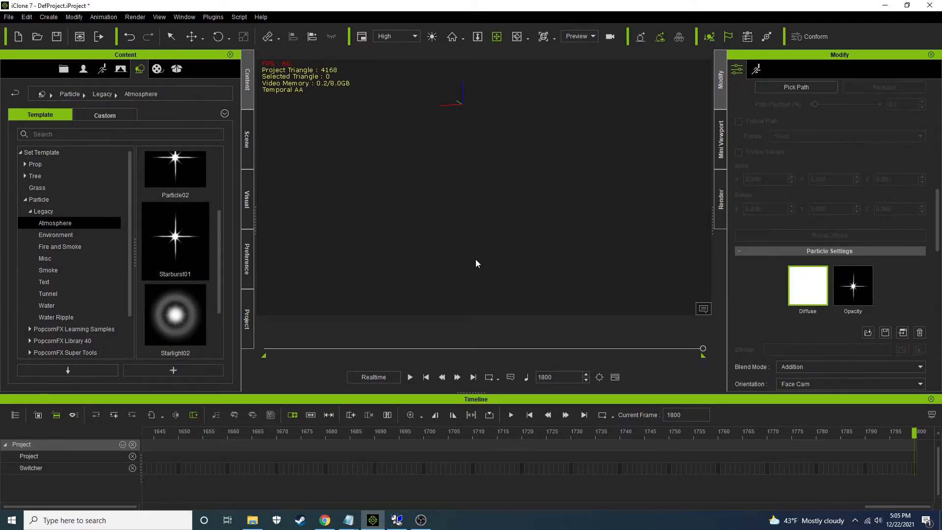
click(410, 376)
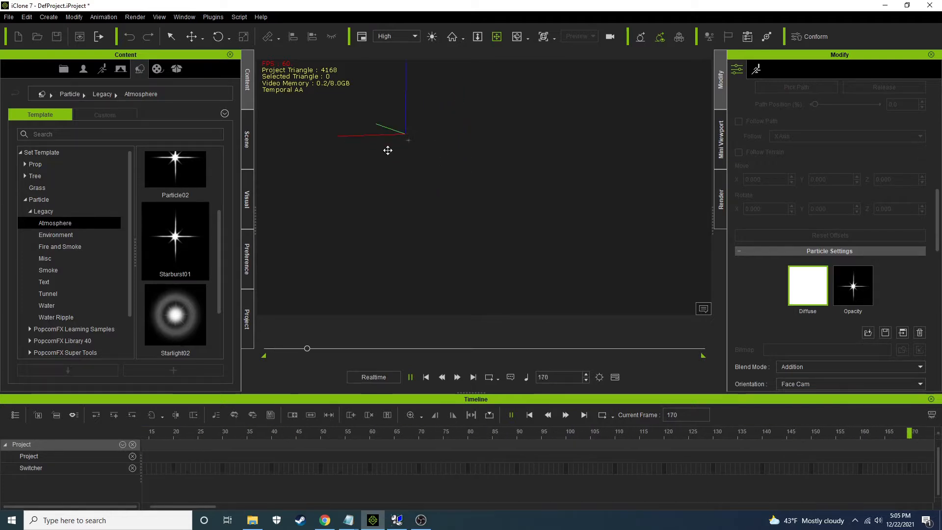
drag(388, 150, 573, 267)
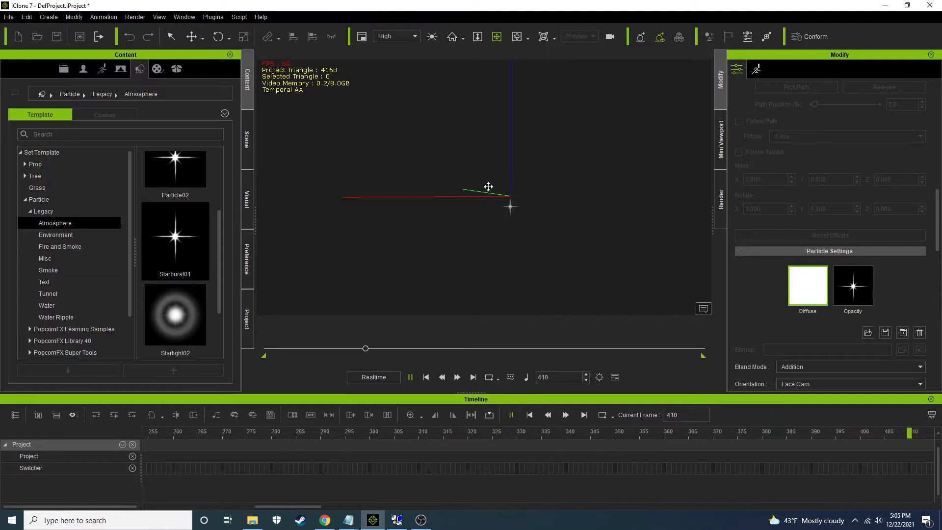
click(410, 379)
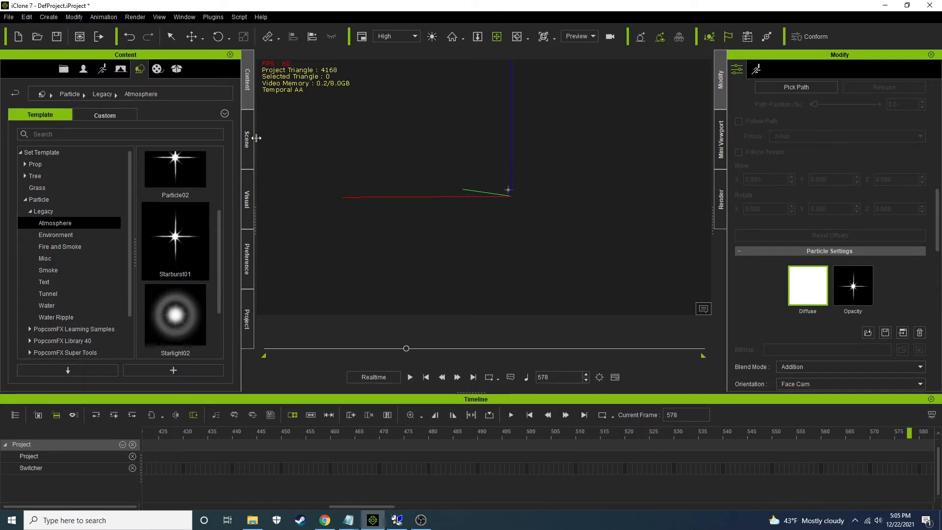
Set the Starburst01 particle's blend mode to Subtraction, preview it in playback and return to frame 1
click(248, 142)
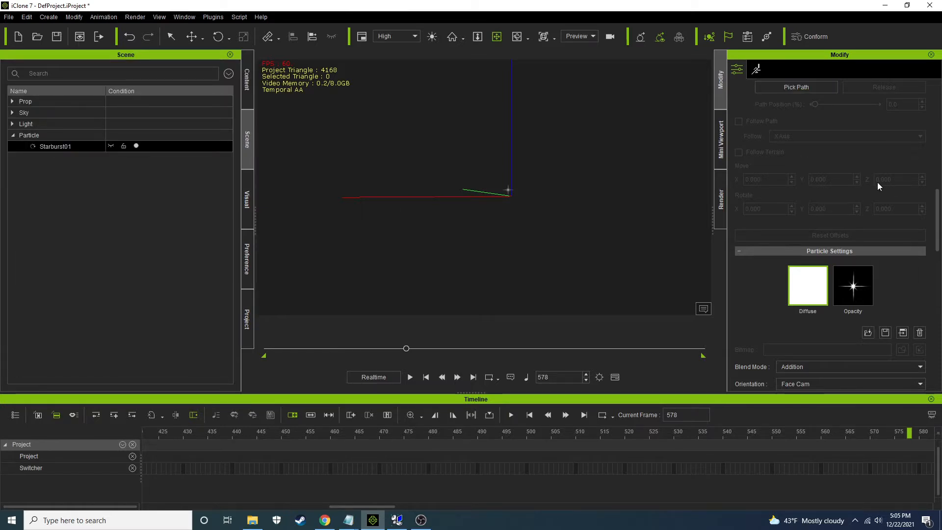
drag(938, 201, 937, 250)
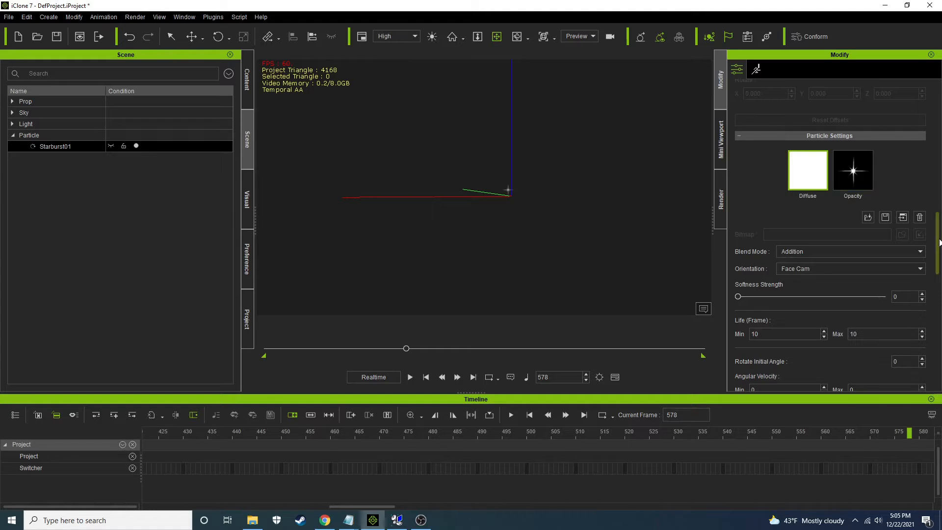
drag(939, 242, 939, 249)
click(830, 218)
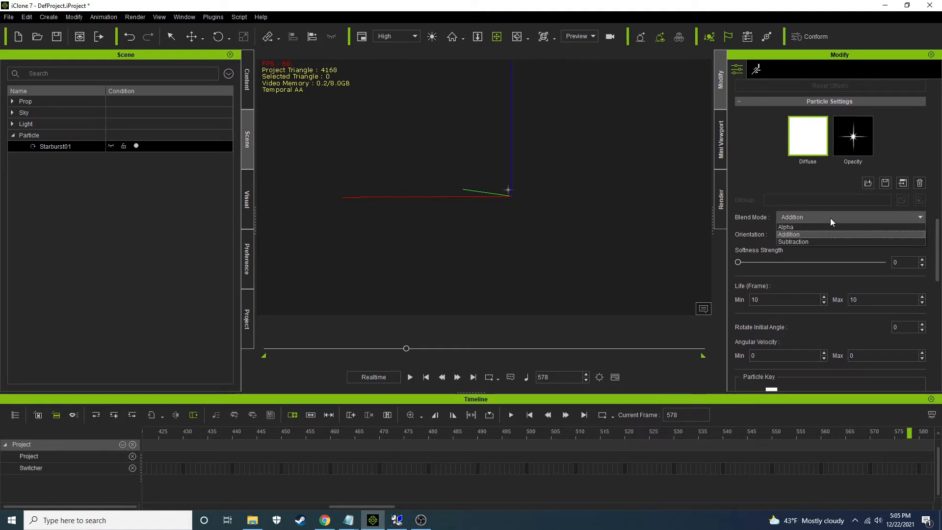
click(821, 240)
click(410, 377)
scroll(514, 207, up, 4)
scroll(514, 208, down, 2)
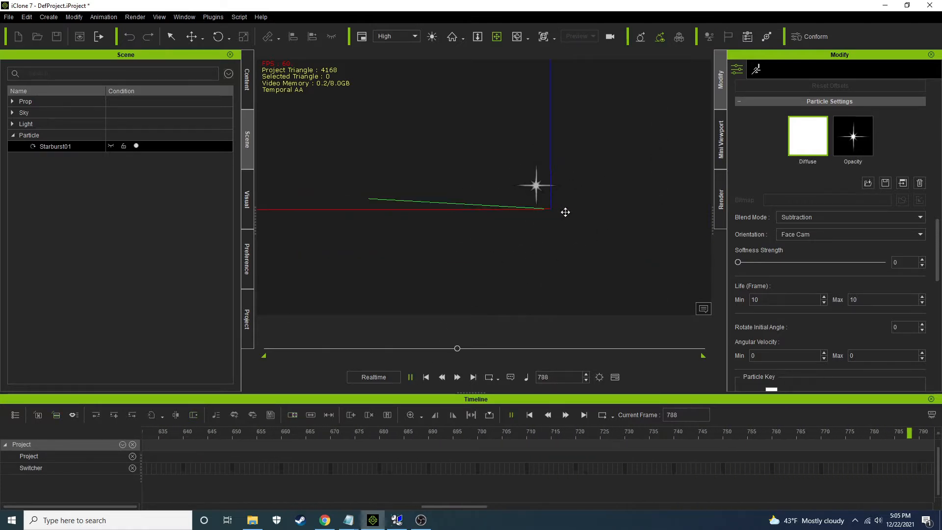
click(425, 377)
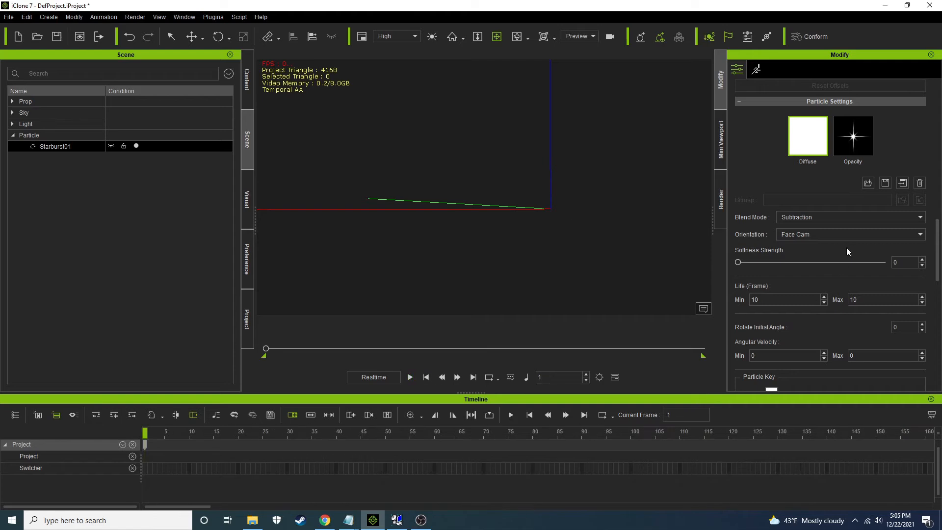
Try the Vertical and Horizontal particle orientations during playback and restore Face Cam
click(822, 237)
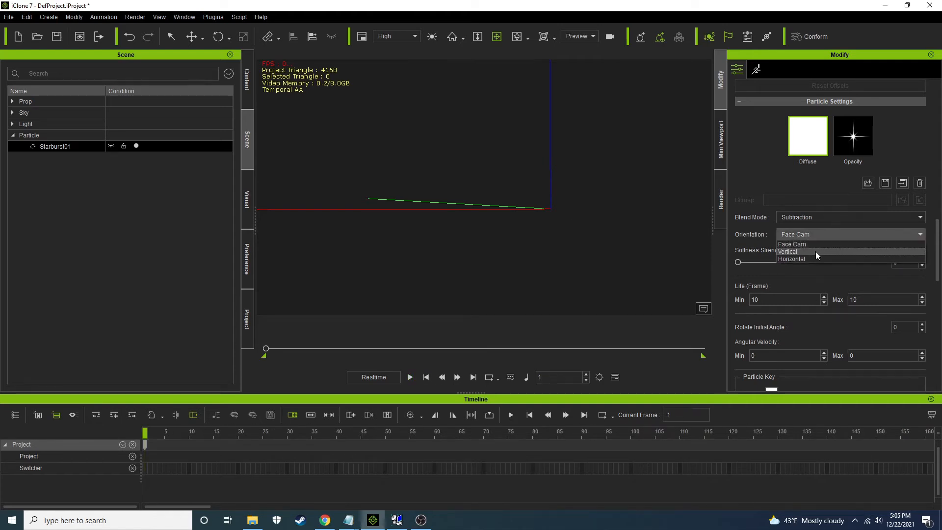
click(815, 251)
click(410, 376)
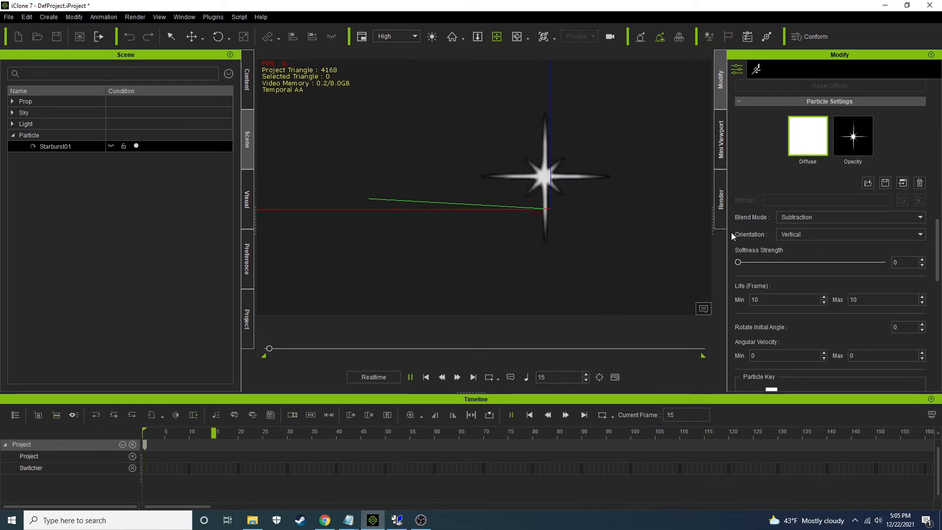
click(785, 230)
click(793, 259)
right_drag(569, 140, 556, 240)
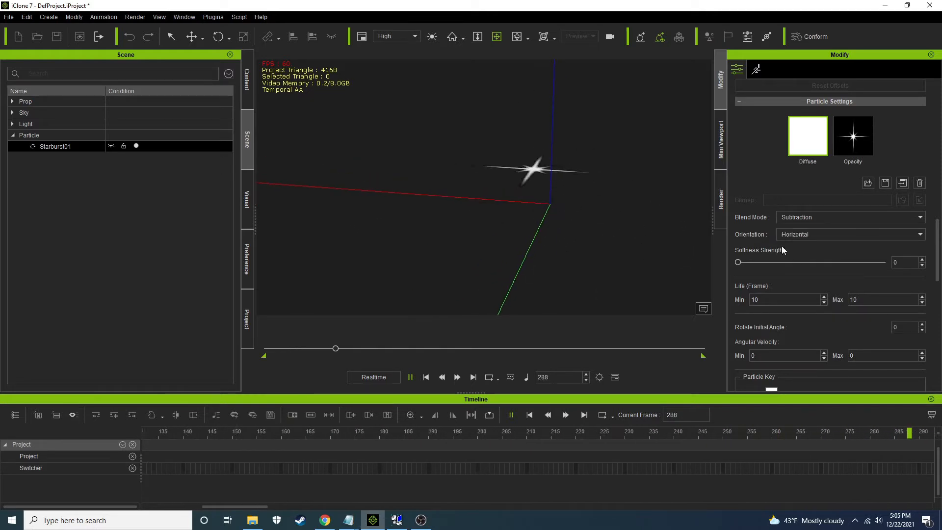
click(785, 230)
click(791, 242)
right_drag(649, 221, 679, 214)
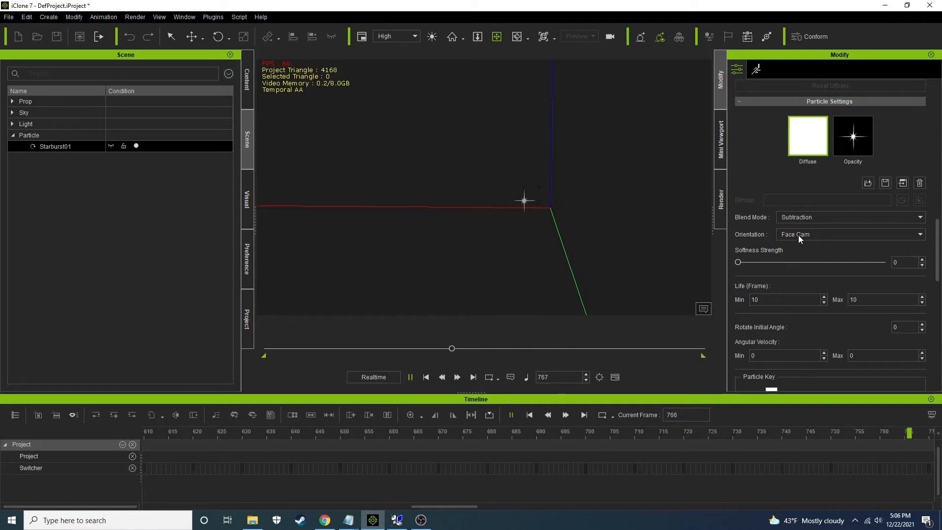
click(427, 375)
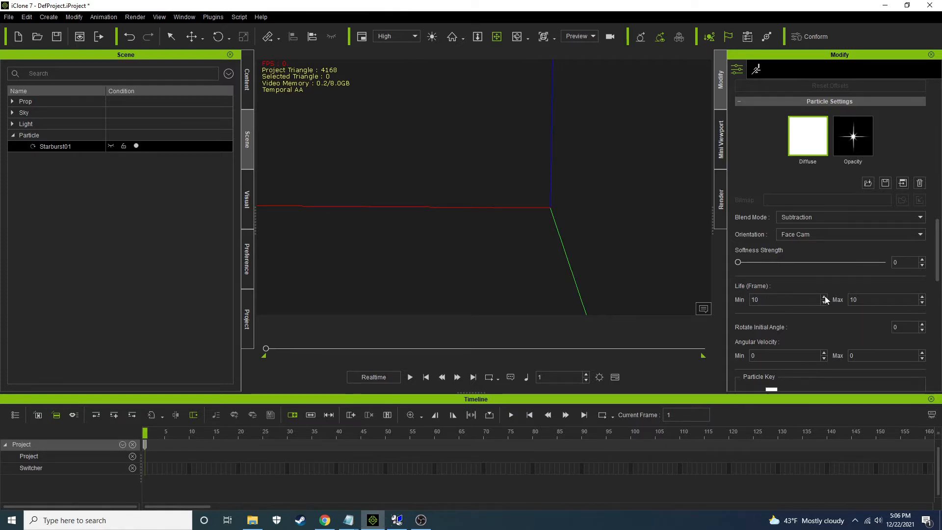
Set the particle's maximum life to 100 frames and preview the starburst in playback
click(874, 296)
click(409, 377)
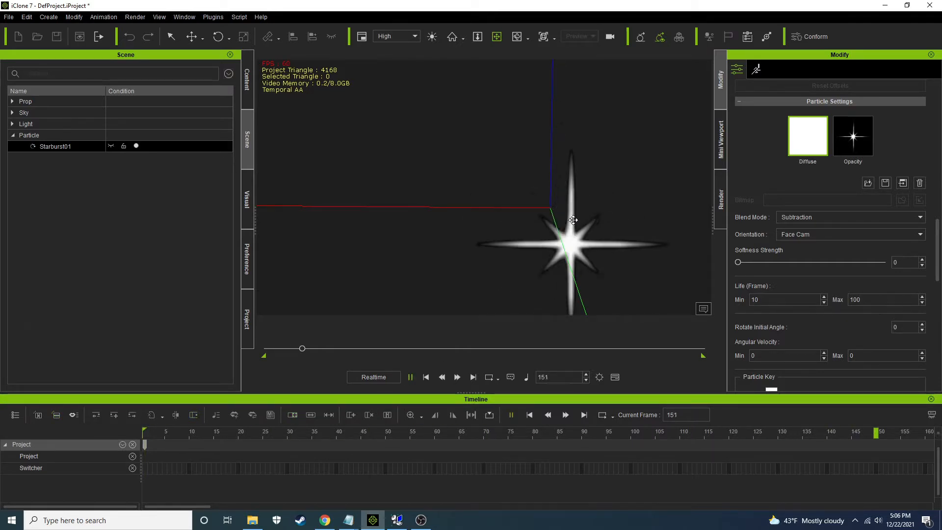
drag(607, 191, 559, 162)
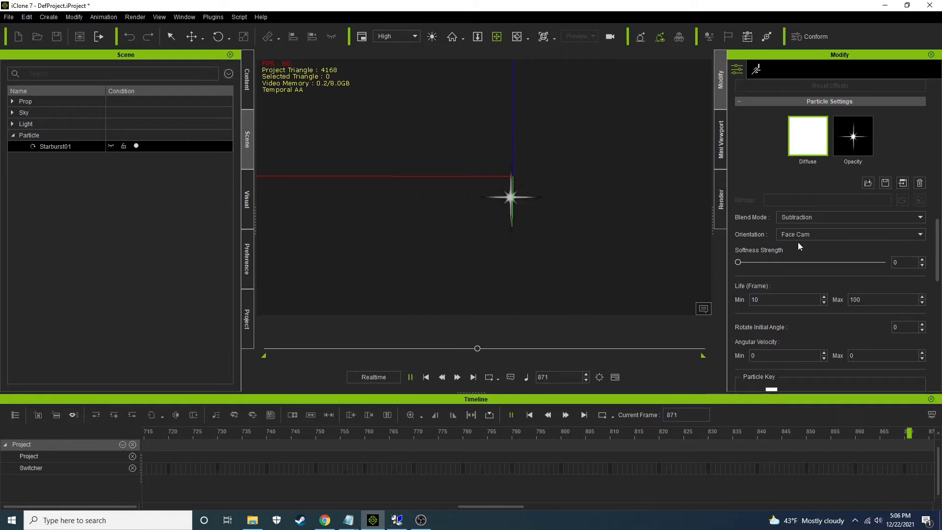
Set the particle's minimum and maximum angular velocity to 20 while the animation plays
double_click(784, 355)
text(20)
key(Return)
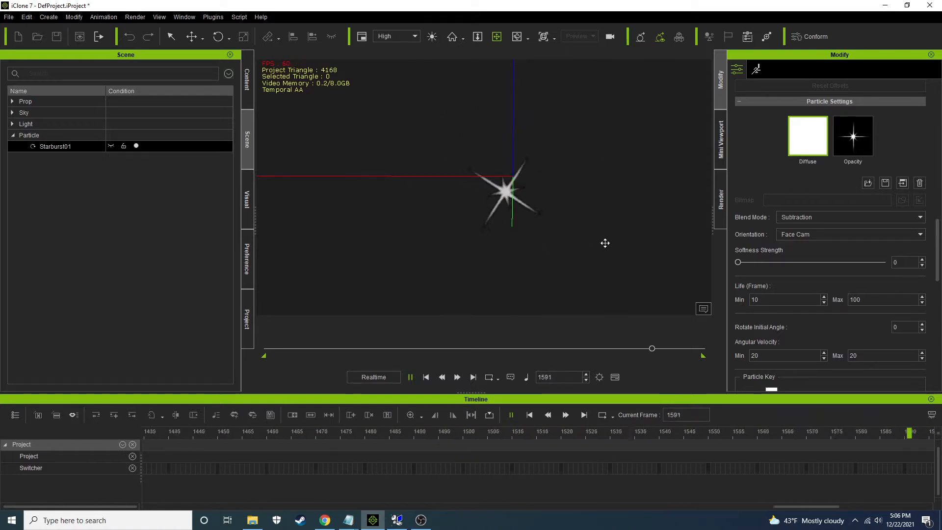
Inspect the particle keys' opacity and size at frame 1 and shift the third key slightly earlier
scroll(782, 324, down, 1)
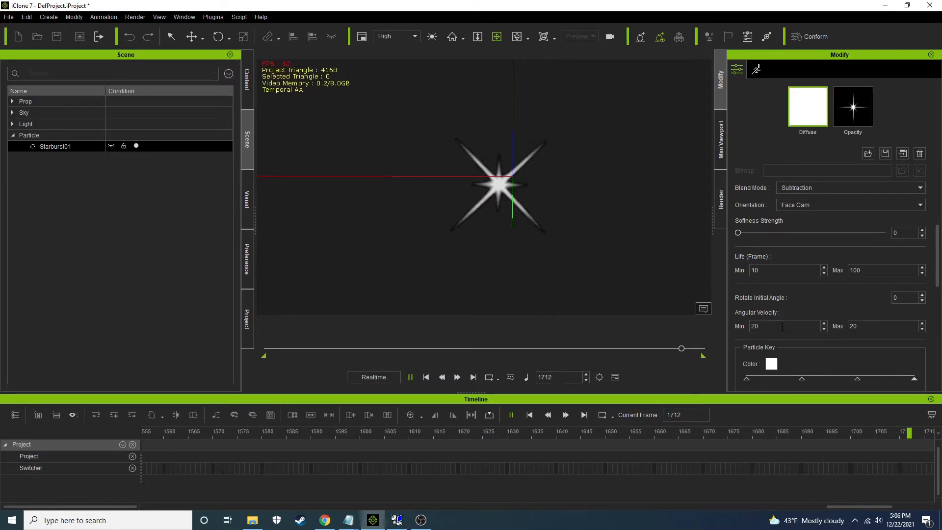
scroll(784, 331, down, 3)
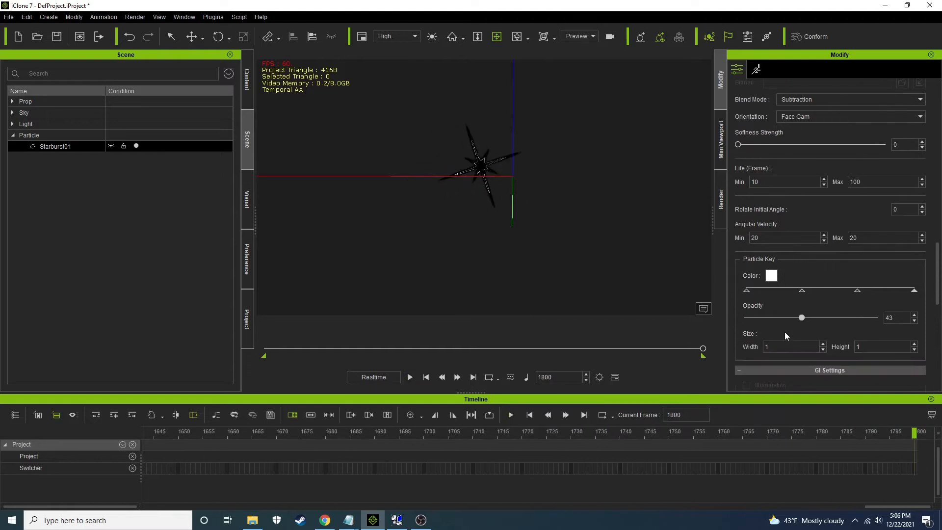
click(425, 376)
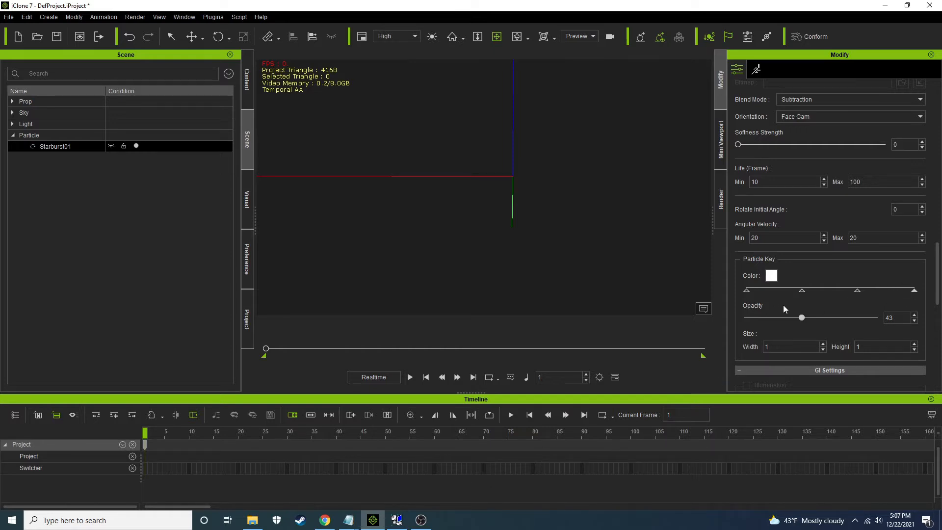
click(746, 290)
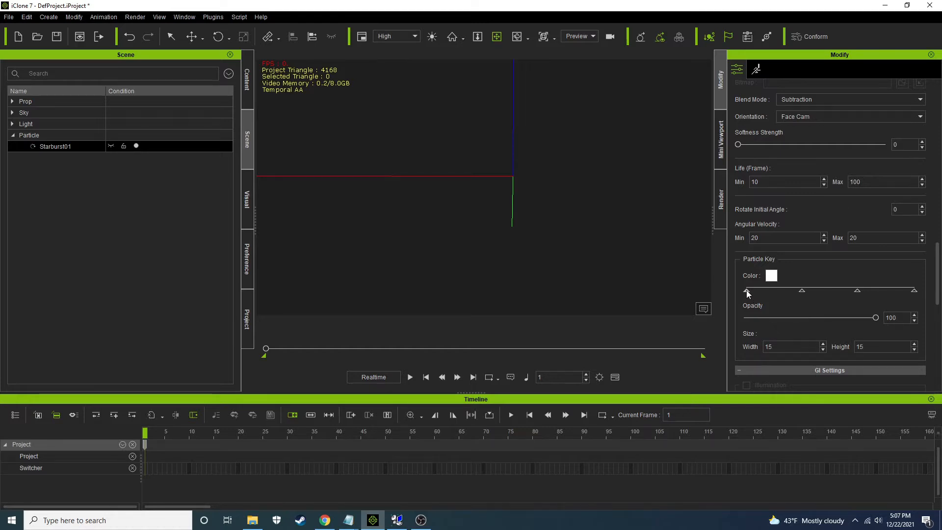
click(801, 290)
click(914, 291)
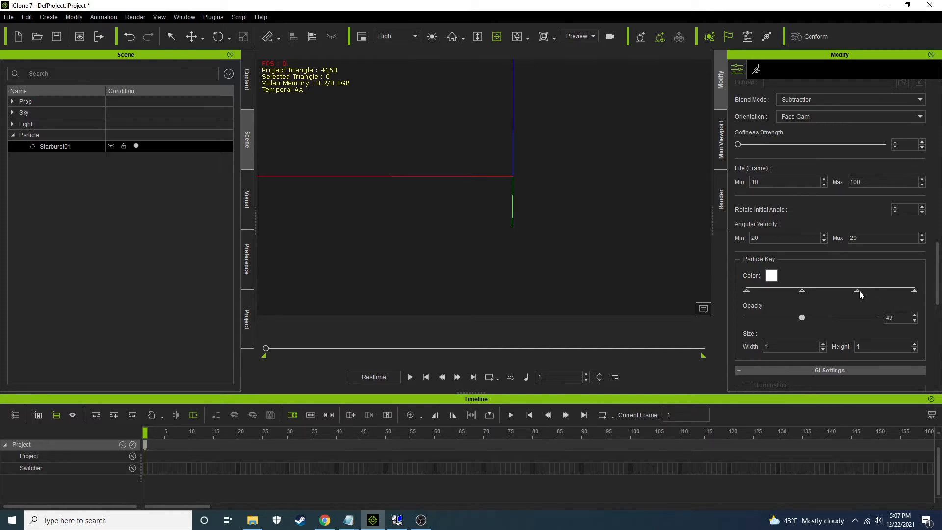
mouse_move(858, 290)
mouse_down()
mouse_move(897, 291)
mouse_move(850, 293)
mouse_up()
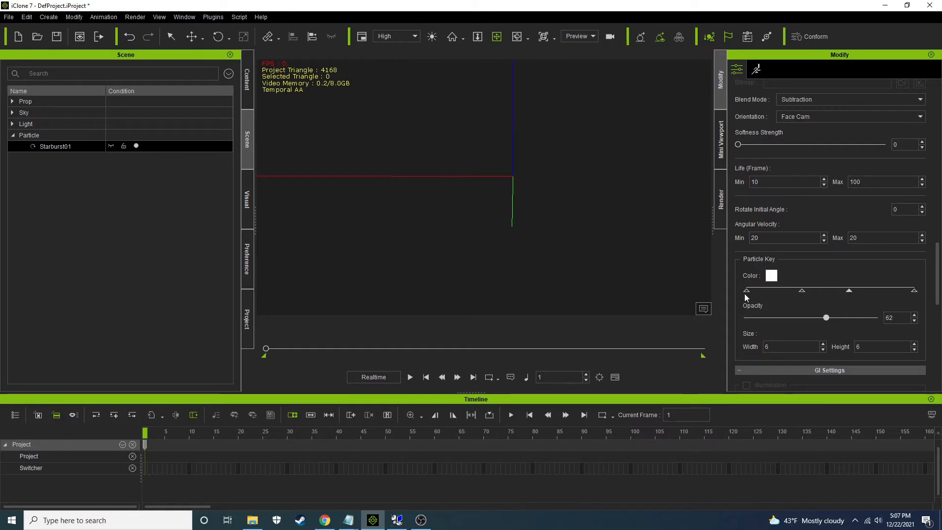
Reset the particle's angular velocity to 0 and its maximum life to 10 frames
drag(764, 240, 730, 236)
text(0)
key(Tab)
drag(863, 182, 809, 179)
text(10)
click(810, 182)
Check the opacity and size of each particle key and switch the particle's emission off at frame 1
click(746, 289)
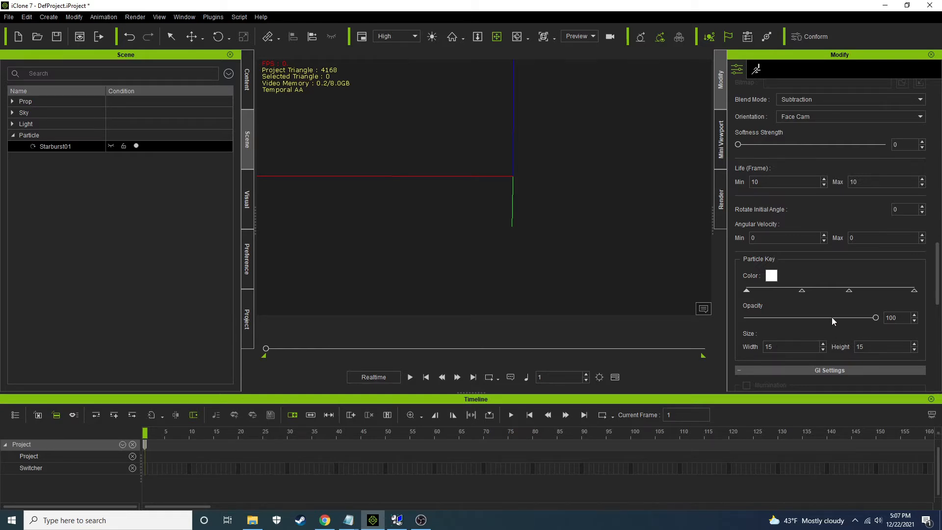
click(802, 290)
click(850, 291)
click(914, 291)
drag(939, 266, 939, 280)
scroll(807, 254, down, 5)
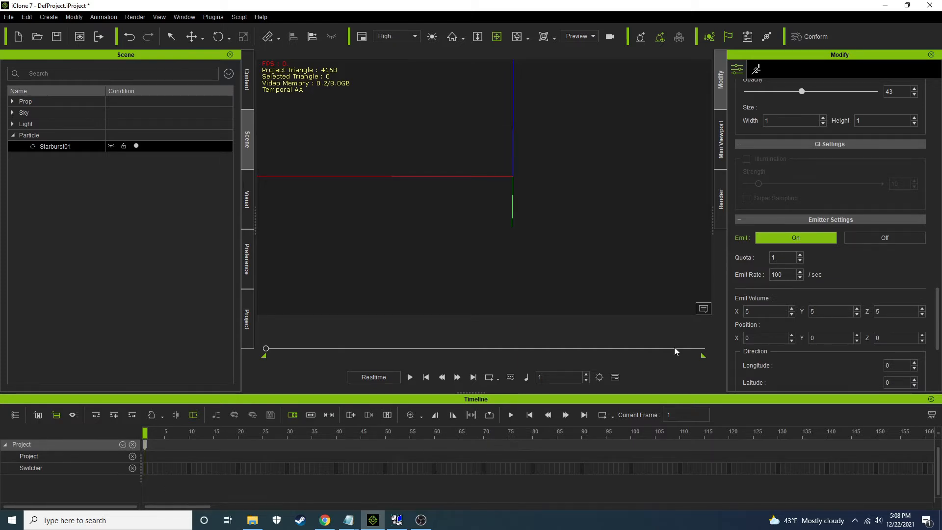
click(878, 237)
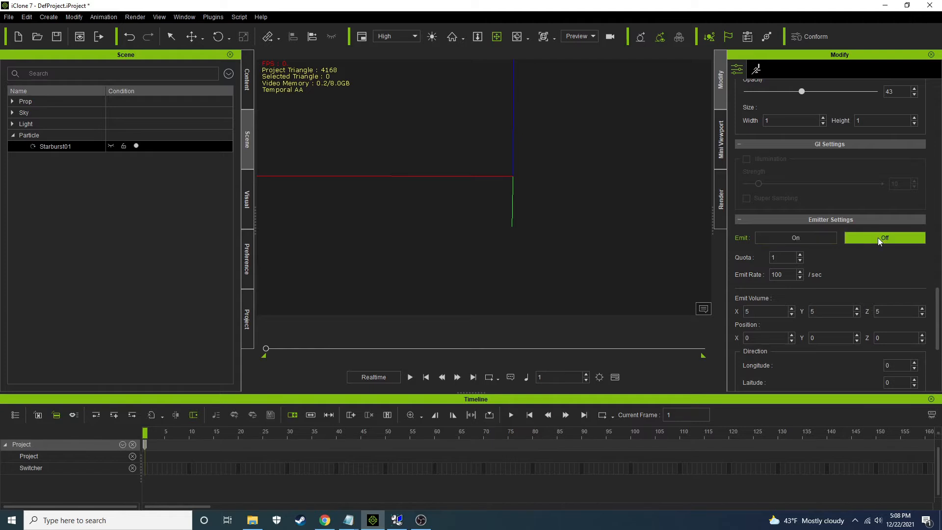
Switch the Starburst01 particle's emission on at frame 60 and show its track in the timeline
click(434, 467)
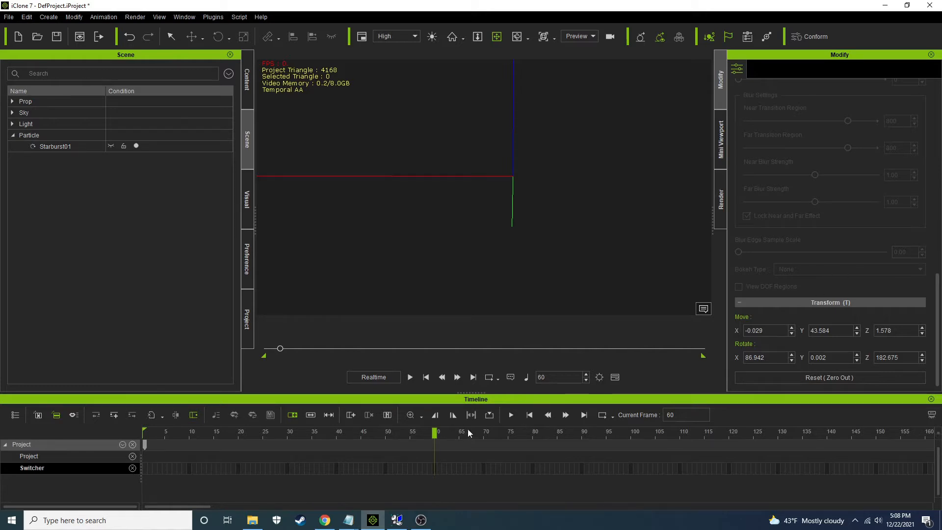
scroll(868, 294, up, 10)
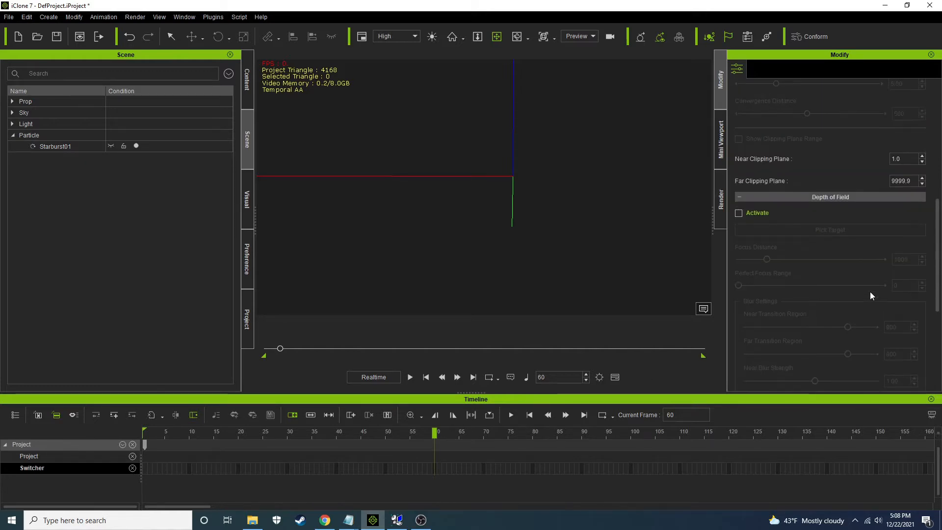
scroll(748, 256, up, 2)
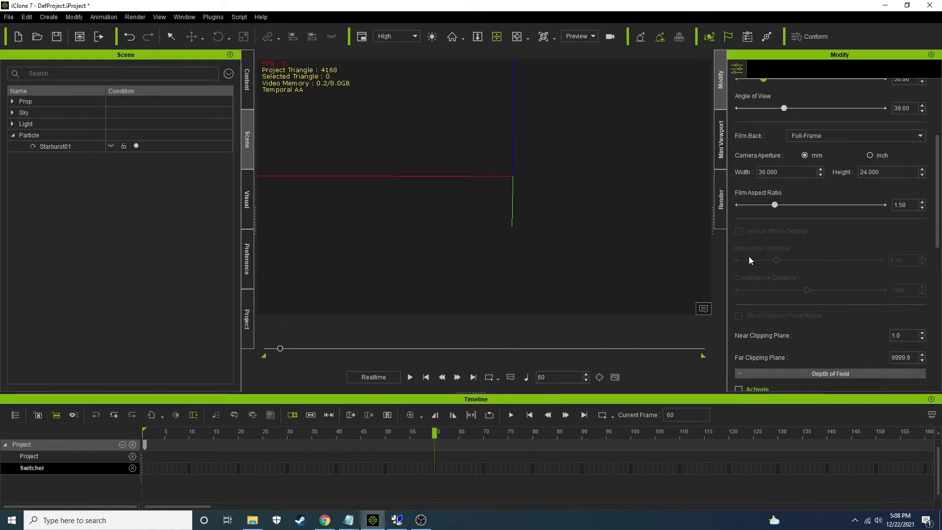
click(74, 147)
drag(938, 133, 940, 307)
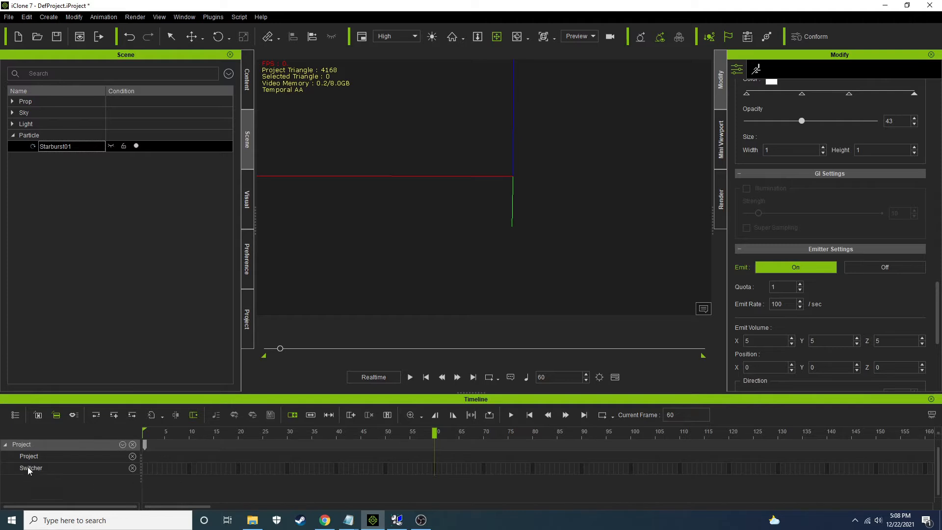
click(38, 415)
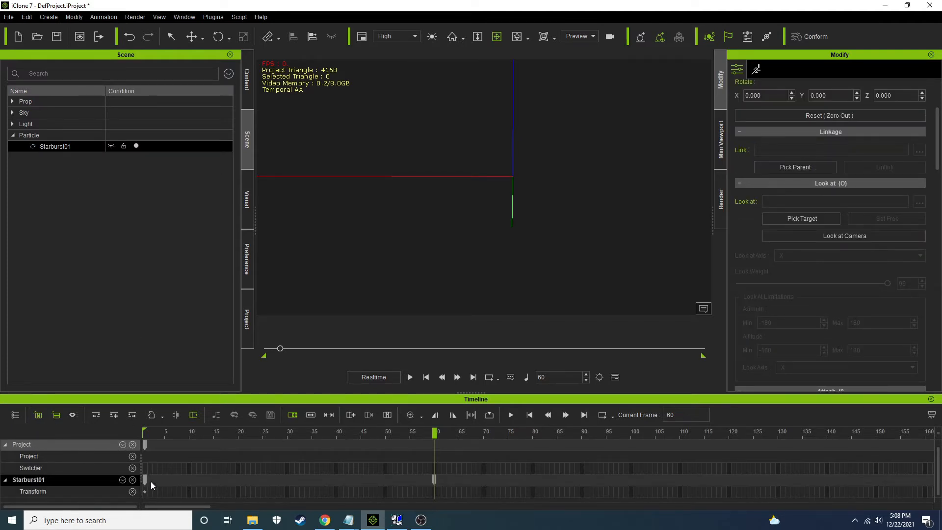
Display the Starburst01 particle's Emit track in the timeline
click(122, 479)
click(140, 503)
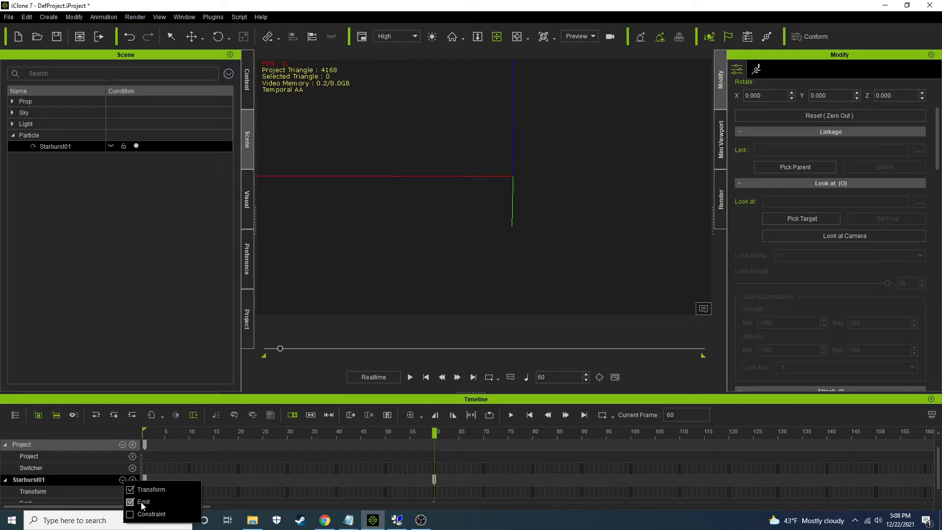
click(512, 485)
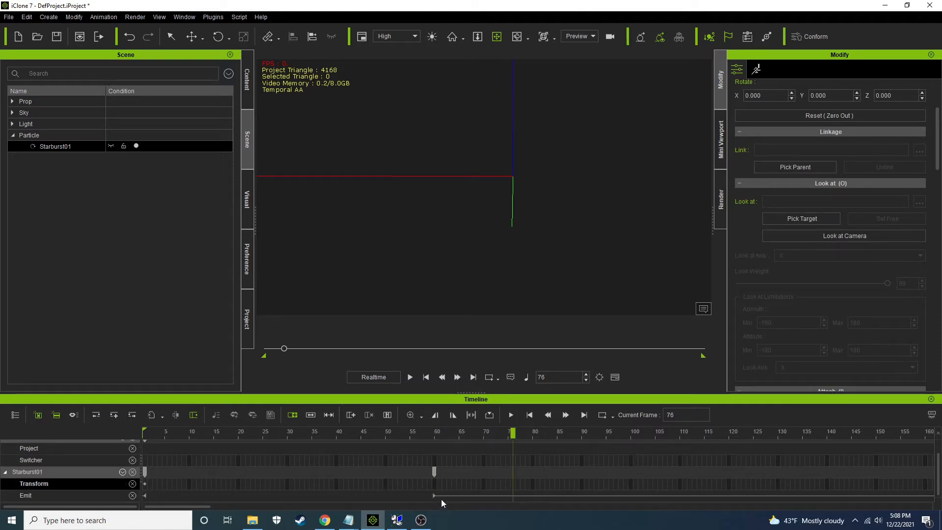
Switch the Starburst01 particle's emission off at frame 90 on its Emit track
drag(363, 431, 479, 438)
drag(398, 443, 581, 439)
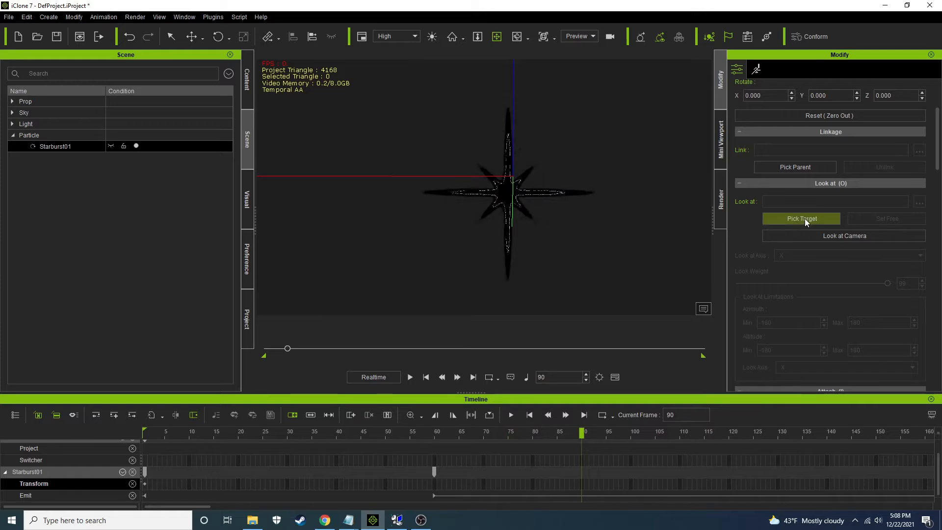
scroll(795, 193, down, 3)
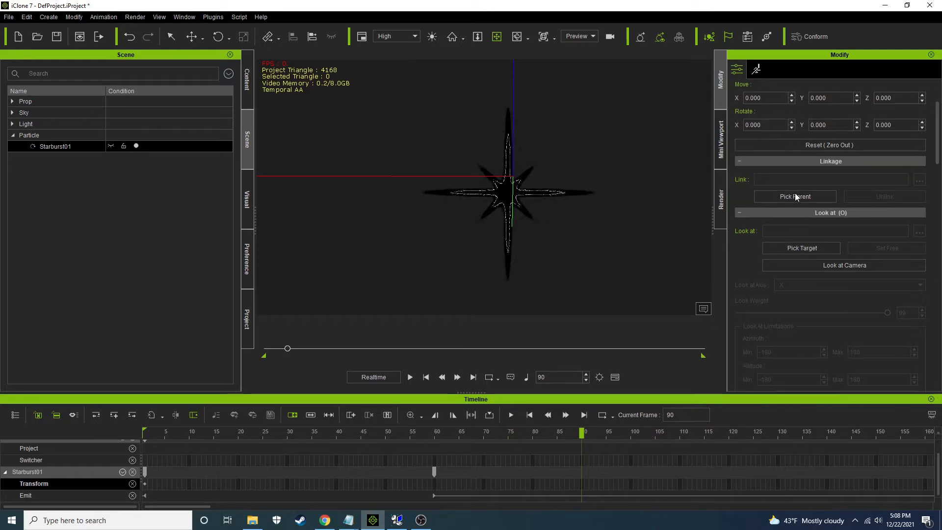
right_click(579, 496)
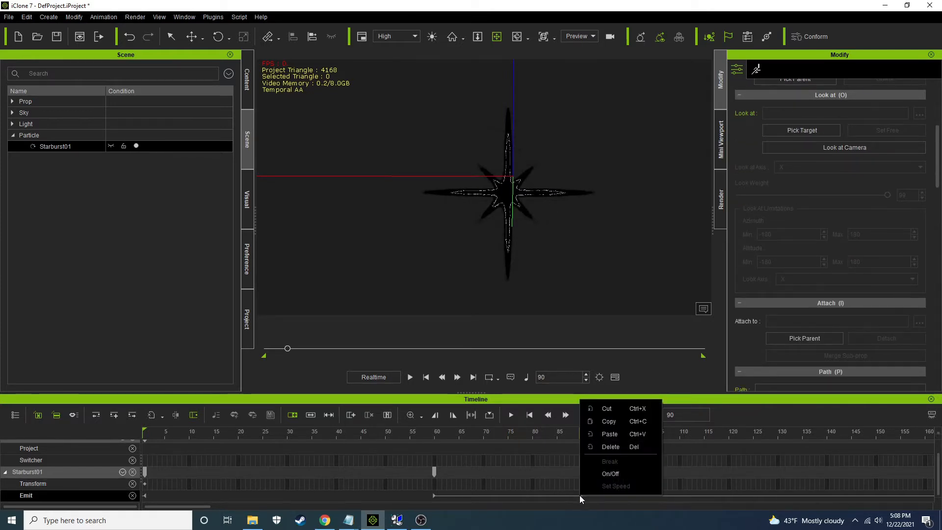
click(607, 473)
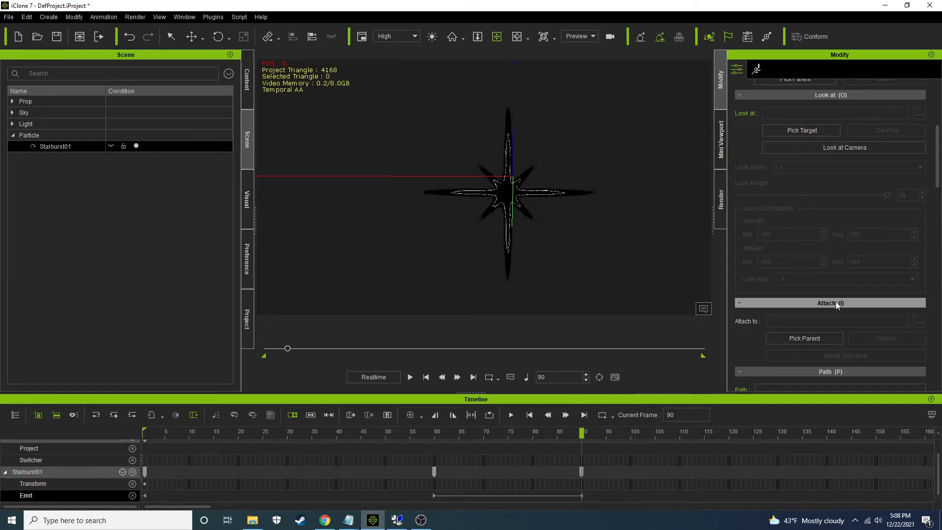
Delete the Starburst01 particle's emission keys at frames 60 and 90
scroll(856, 328, down, 3)
scroll(841, 242, down, 10)
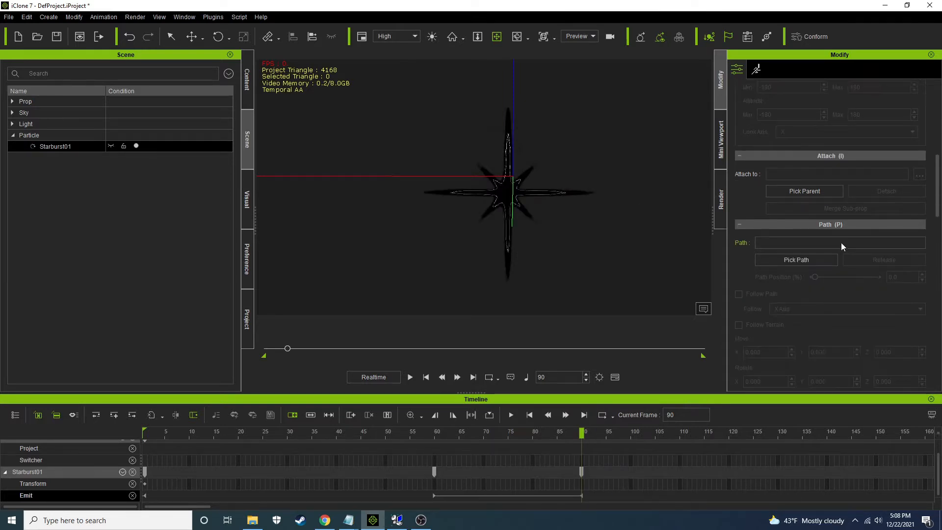
scroll(824, 311, down, 2)
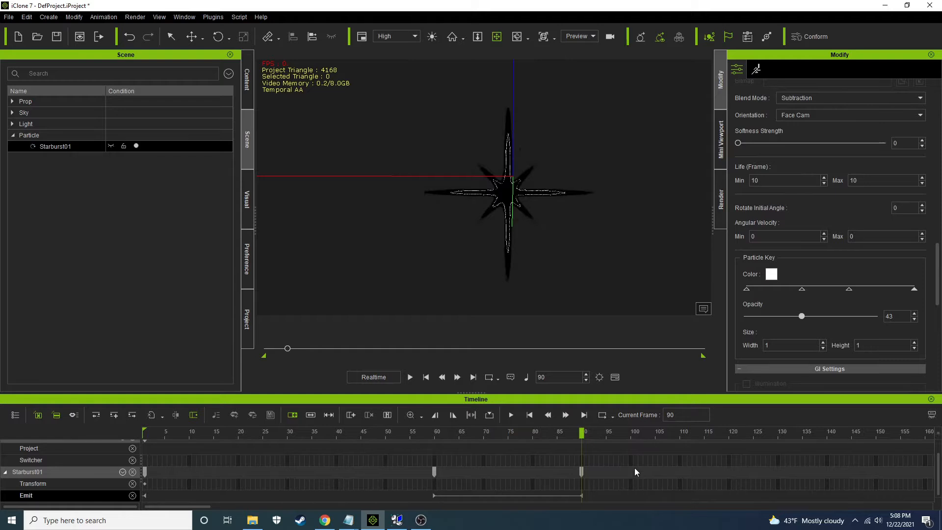
click(396, 490)
key(Delete)
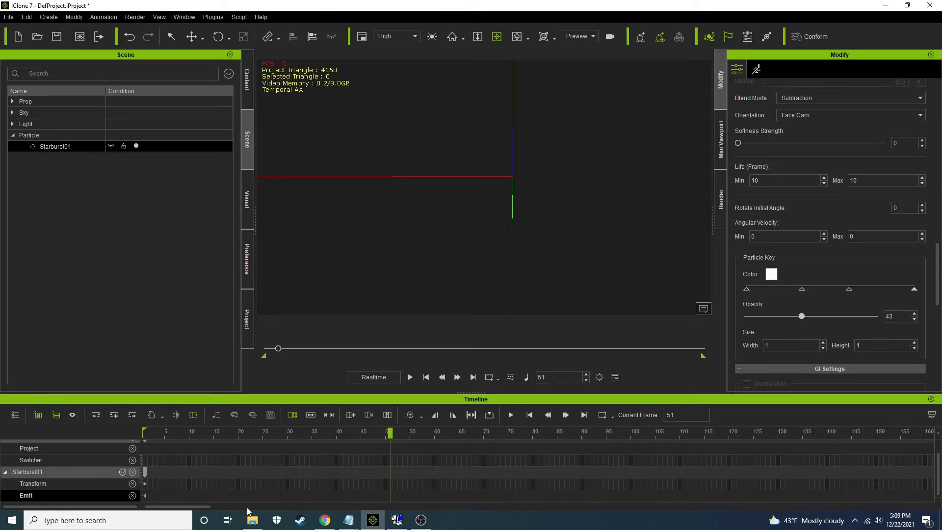
Switch the Starburst01 particle's emission on at frame 1
drag(178, 435, 2, 429)
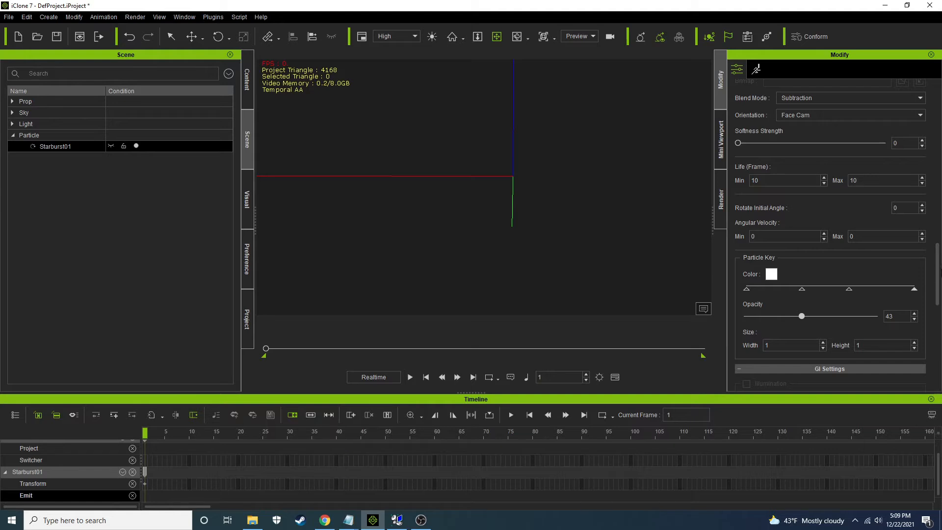
scroll(855, 260, down, 5)
click(788, 316)
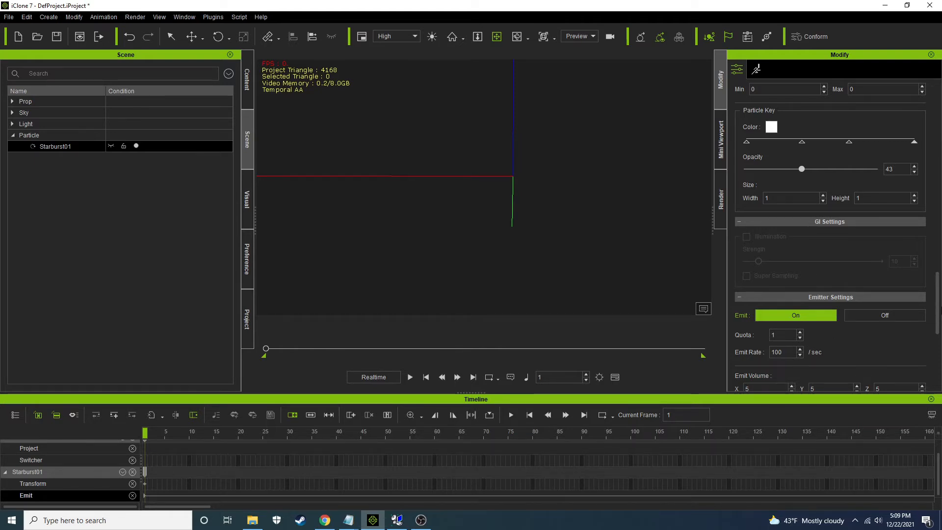
Play the animation and set the particle's emit rate to 300 per second
scroll(937, 294, up, 5)
scroll(786, 269, up, 1)
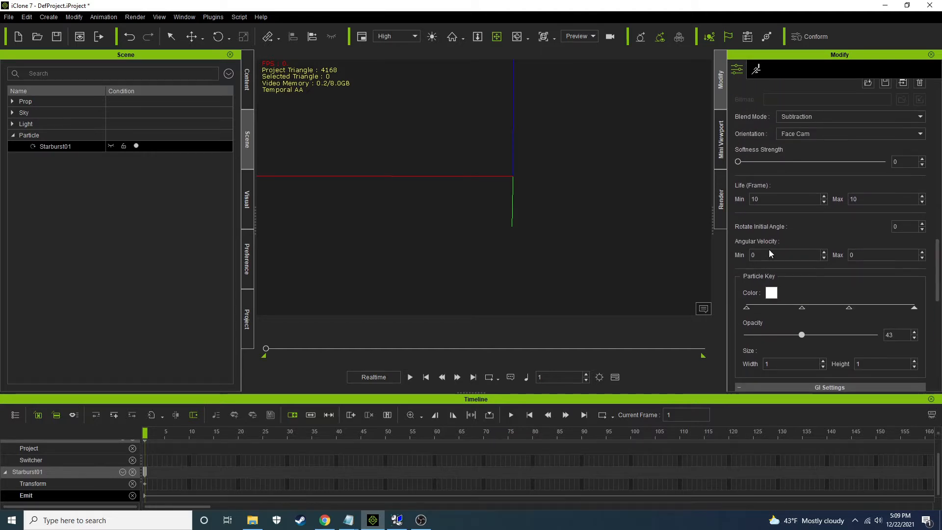
drag(938, 244, 938, 353)
scroll(805, 218, up, 5)
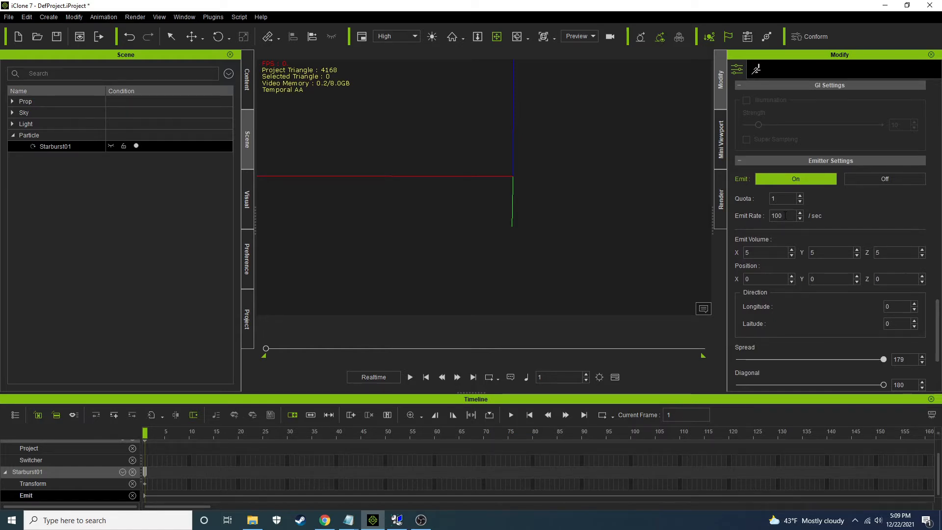
click(410, 377)
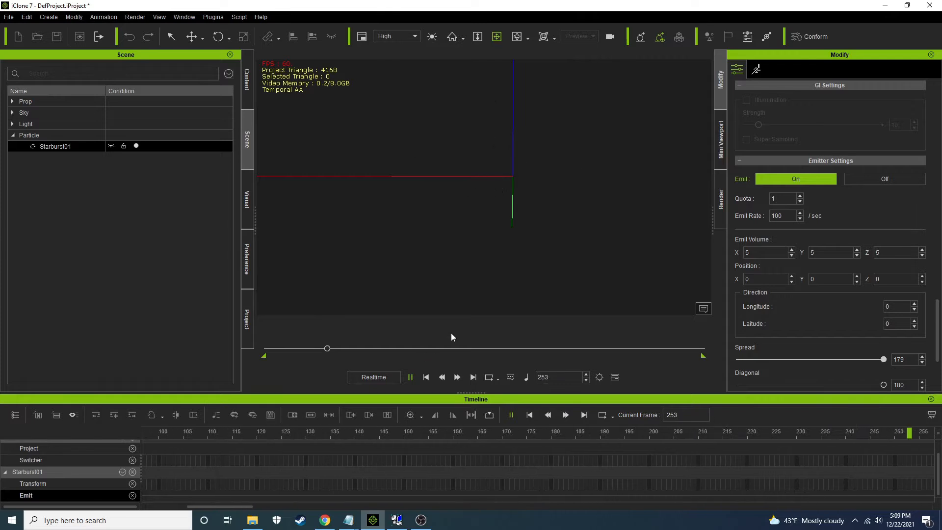
drag(786, 215, 703, 211)
text(300)
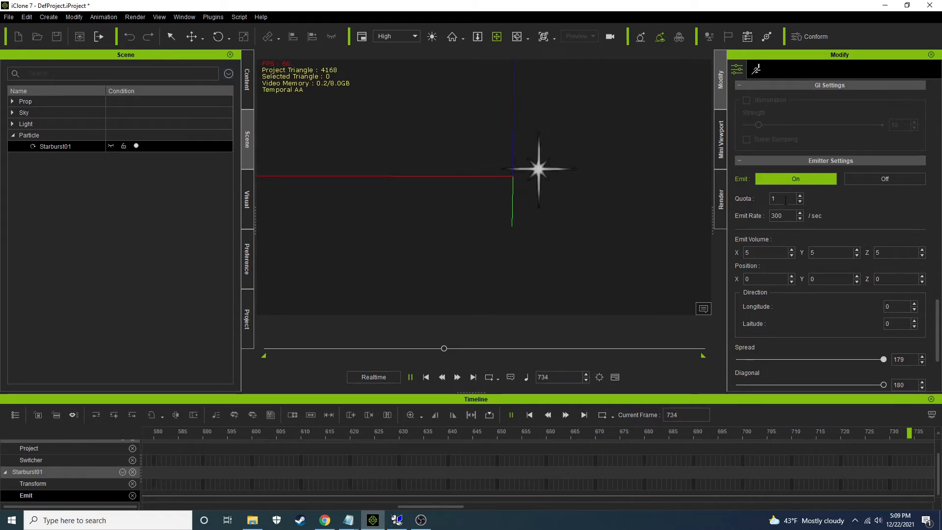
Raise the emitter's quota to 4 during playback and bring it back down to 1
click(799, 195)
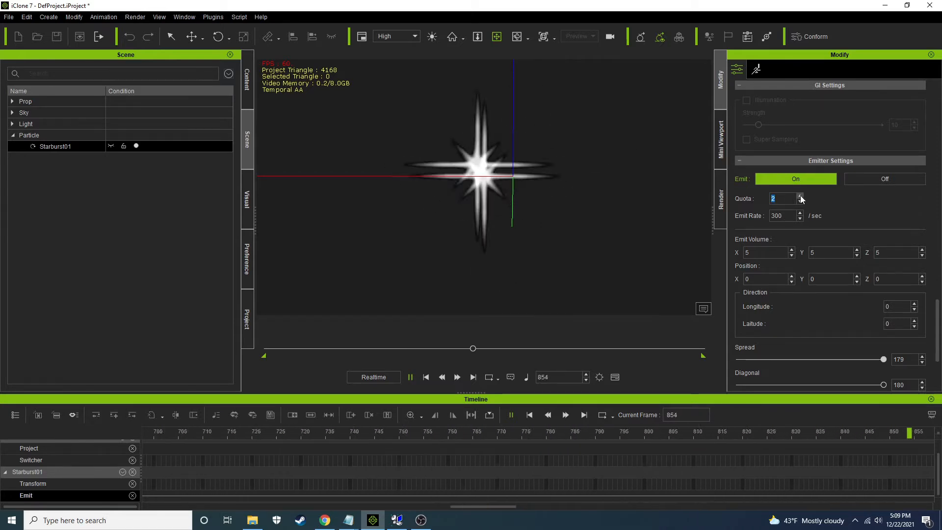
click(800, 195)
click(800, 196)
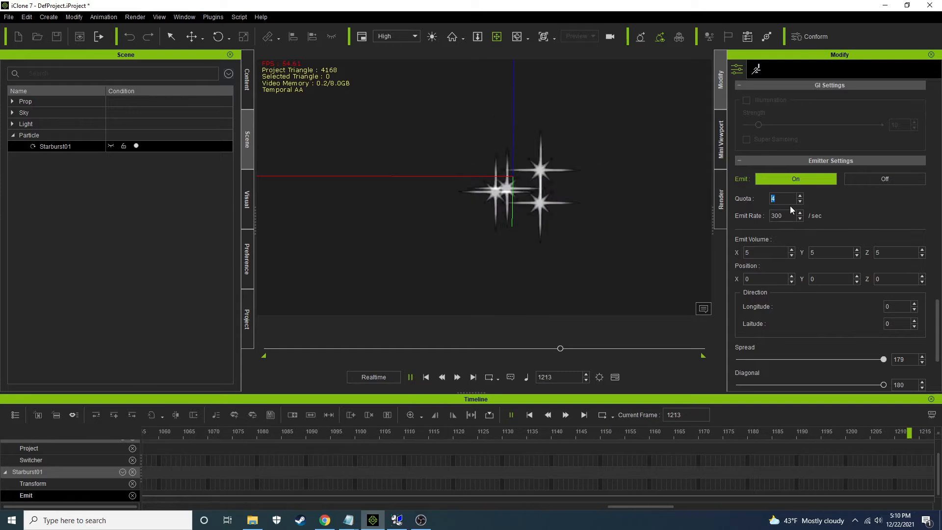
click(800, 201)
click(800, 202)
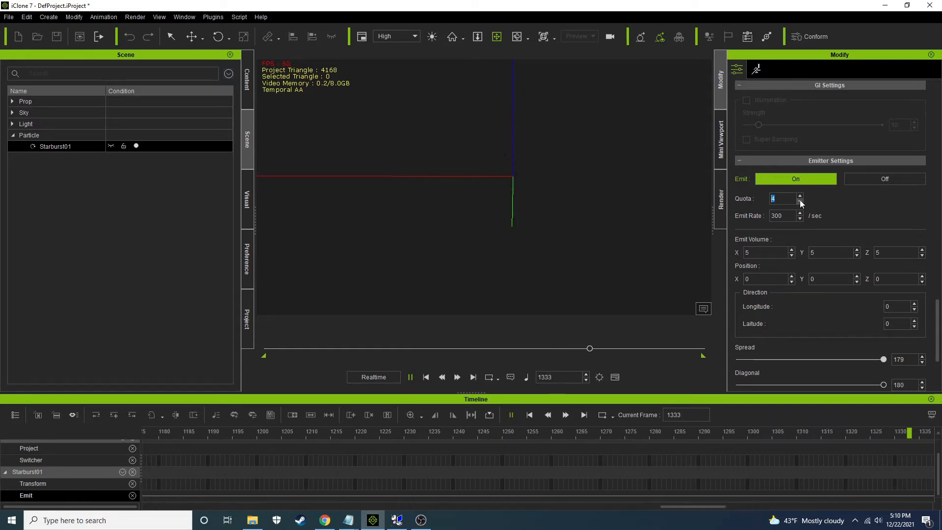
click(800, 202)
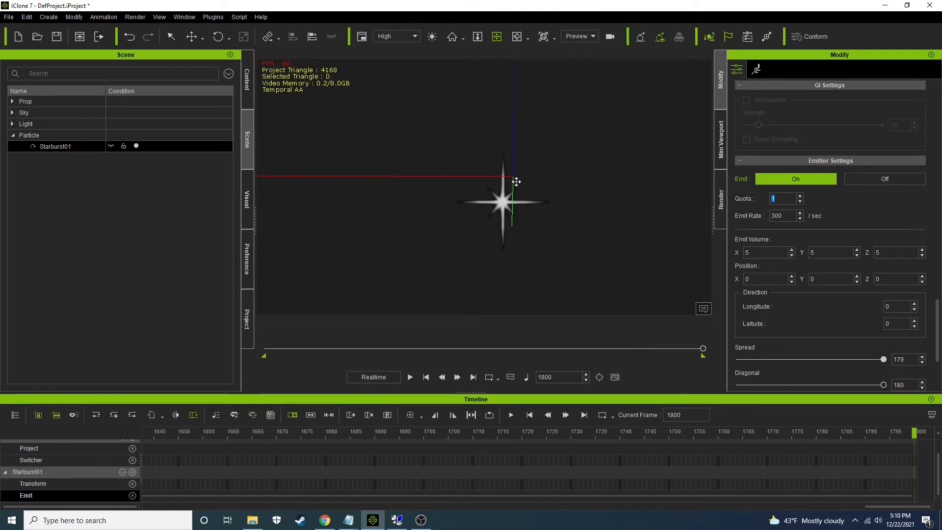
Return to frame 1, set the emit volume to 50 on X, Y and Z, and play the animation
click(441, 377)
click(425, 377)
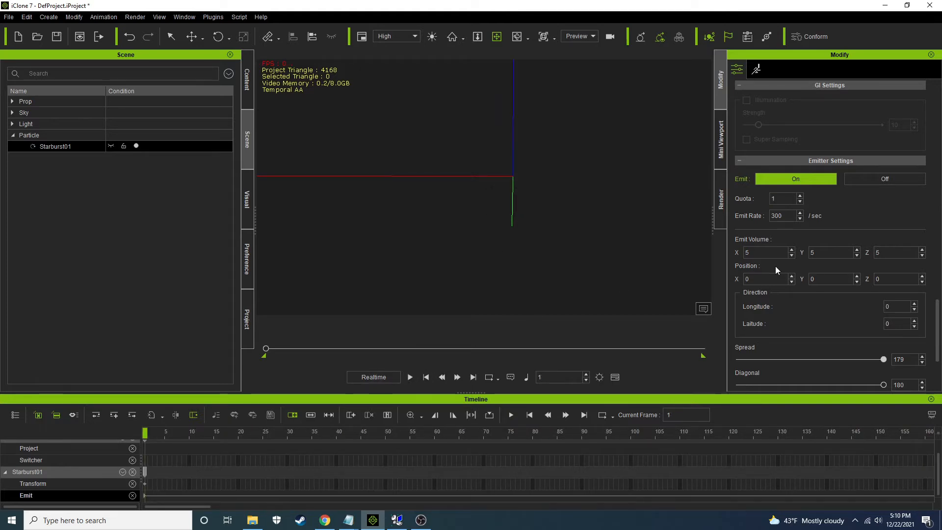
click(765, 252)
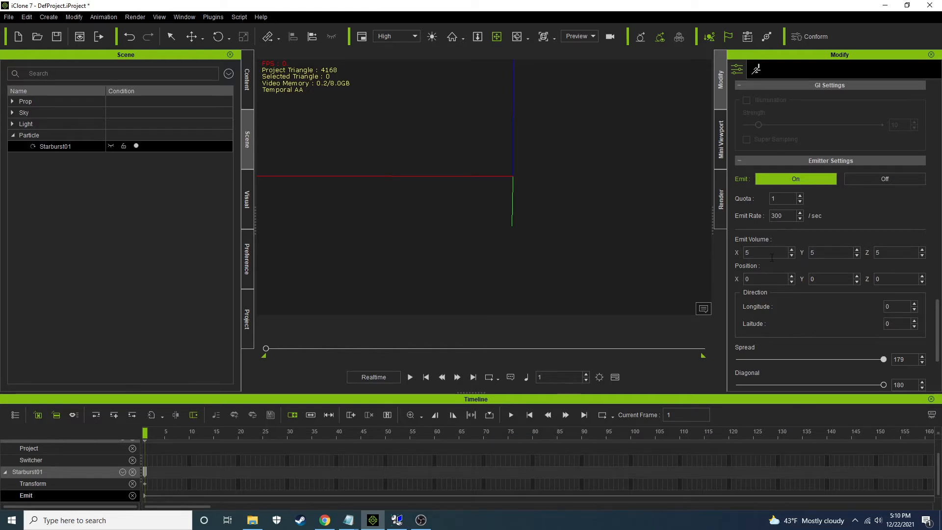
click(829, 251)
text(0)
click(410, 377)
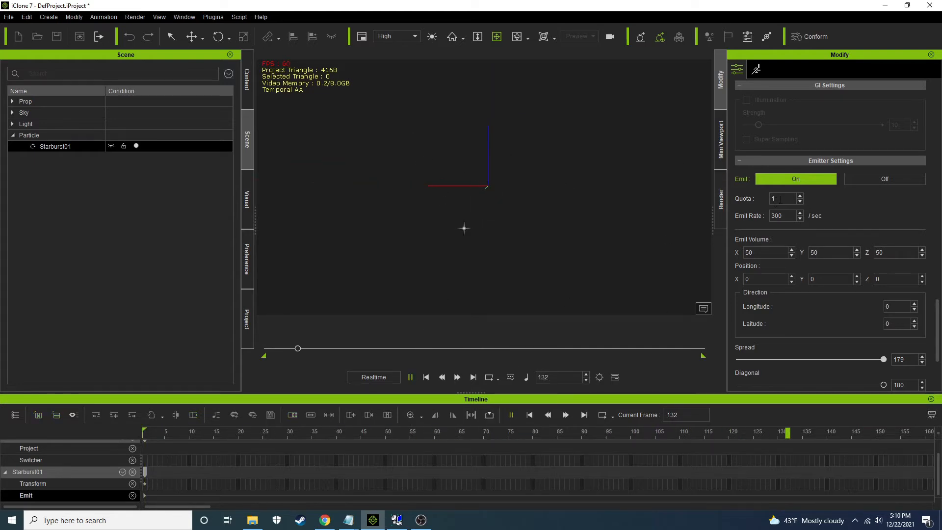
Set the emitter's quota to 10000 and its emit rate to 30000 per second
text(0000)
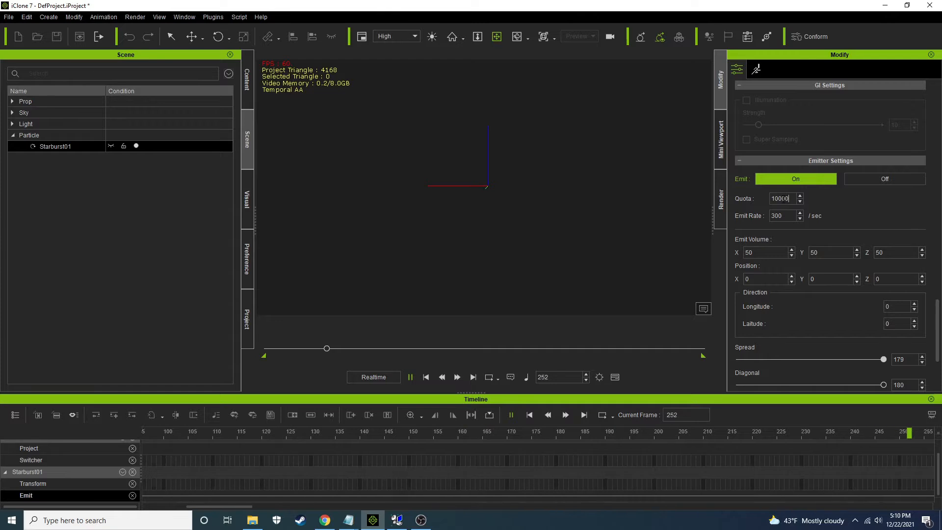
key(Return)
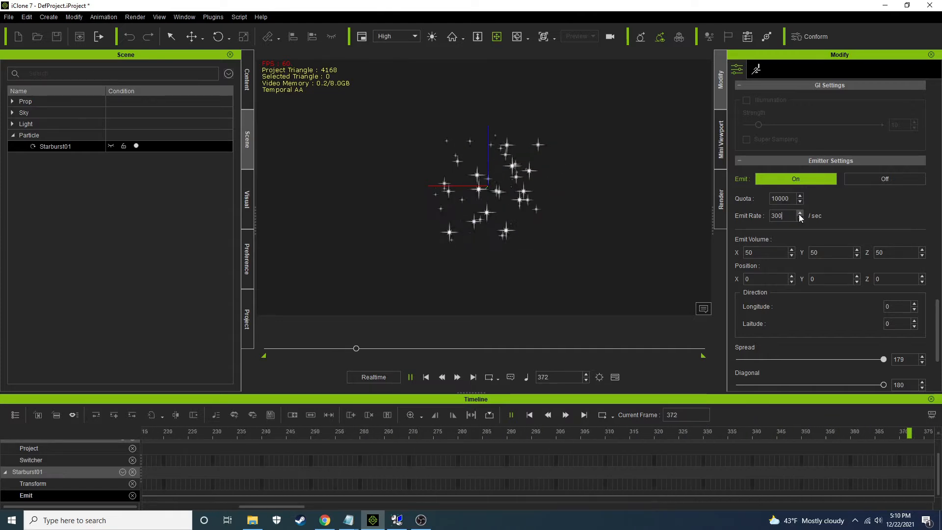
click(793, 216)
text(00)
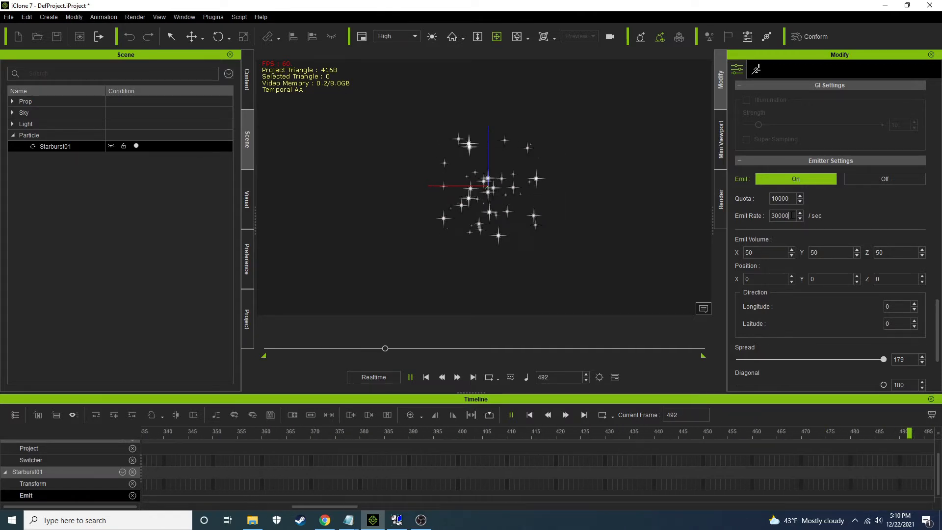
key(Return)
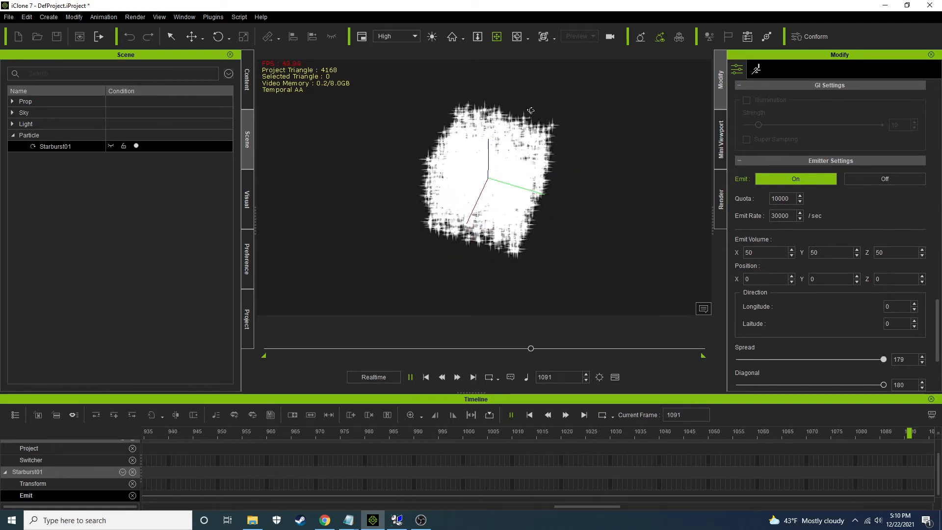
Reduce the emitter's emit rate to 5 per second and its quota to 1
mouse_move(501, 176)
mouse_down()
mouse_move(494, 213)
mouse_move(484, 181)
mouse_up()
scroll(480, 221, up, 5)
scroll(479, 222, down, 3)
right_drag(483, 181, 530, 191)
drag(499, 126, 470, 163)
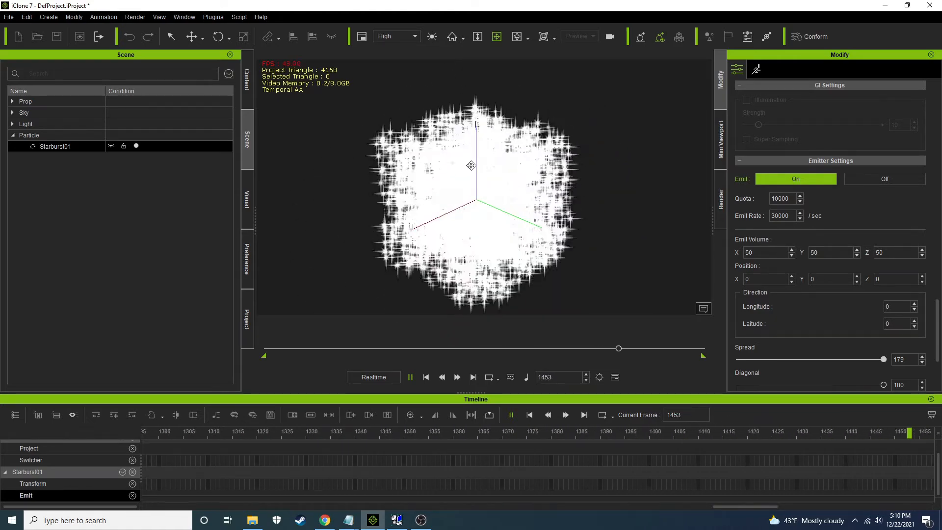
double_click(782, 215)
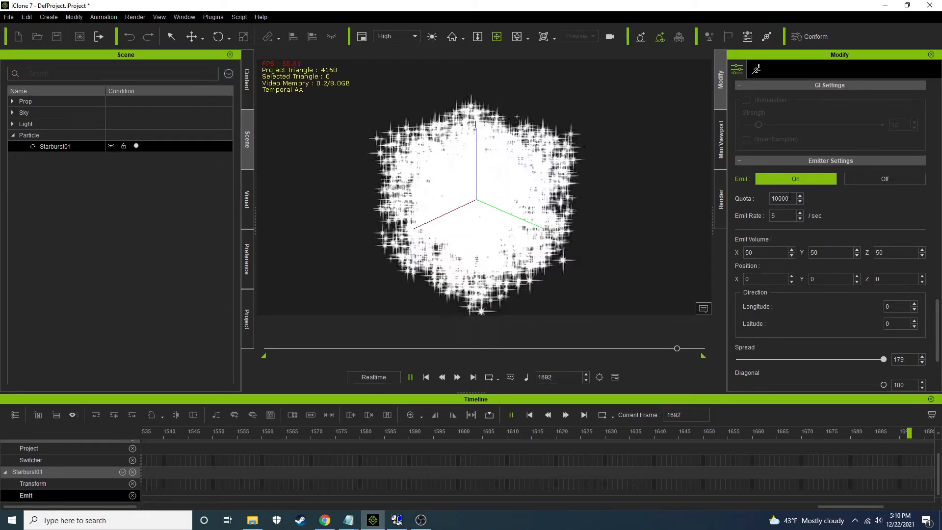
text(5)
key(shift+Tab)
text(1)
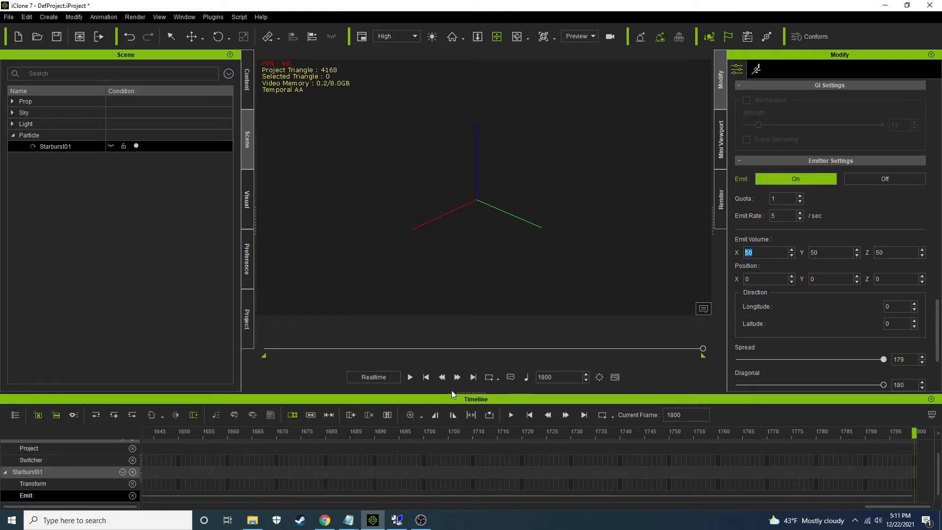
Return to frame 1 and set the emit volume to 0 on X, Y and Z
click(425, 376)
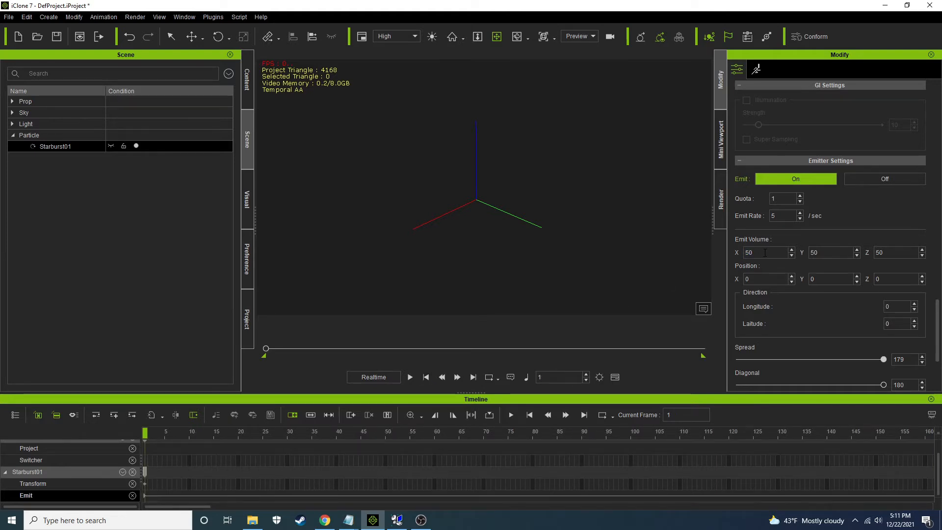
double_click(764, 252)
text(0)
key(Tab)
text(0)
key(Tab)
Play the animation and raise the emitter's quota to 3
click(410, 376)
scroll(463, 217, up, 6)
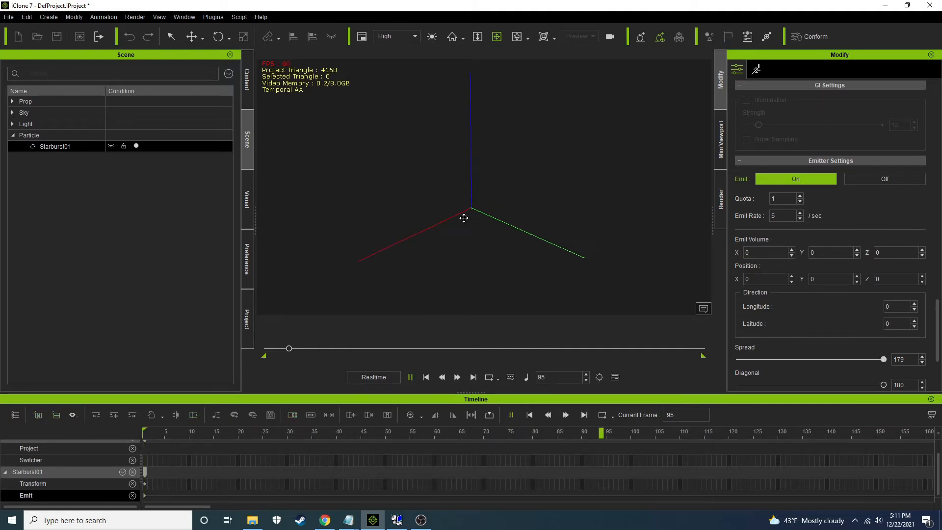
scroll(466, 221, down, 3)
drag(467, 223, 499, 184)
click(800, 195)
click(799, 195)
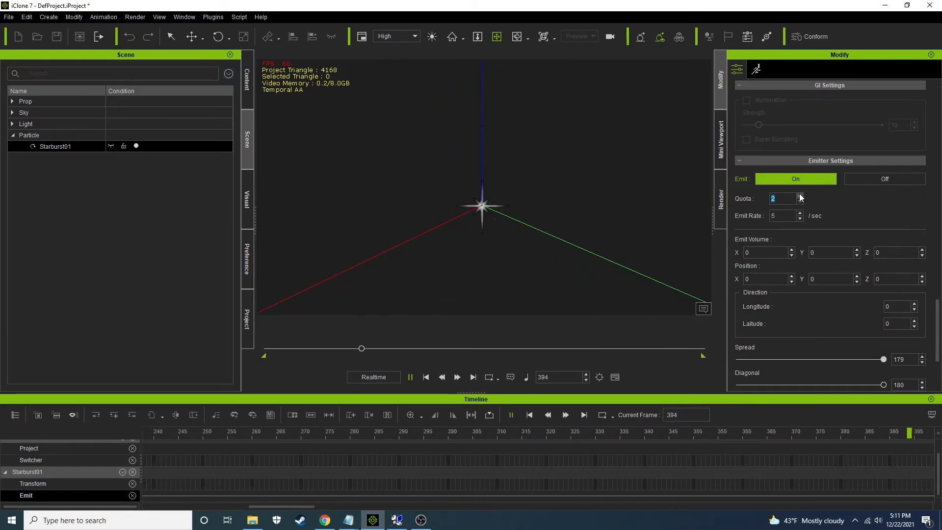
Lower the emit rate to 1 per second and raise it to 3 during playback
click(800, 218)
click(800, 219)
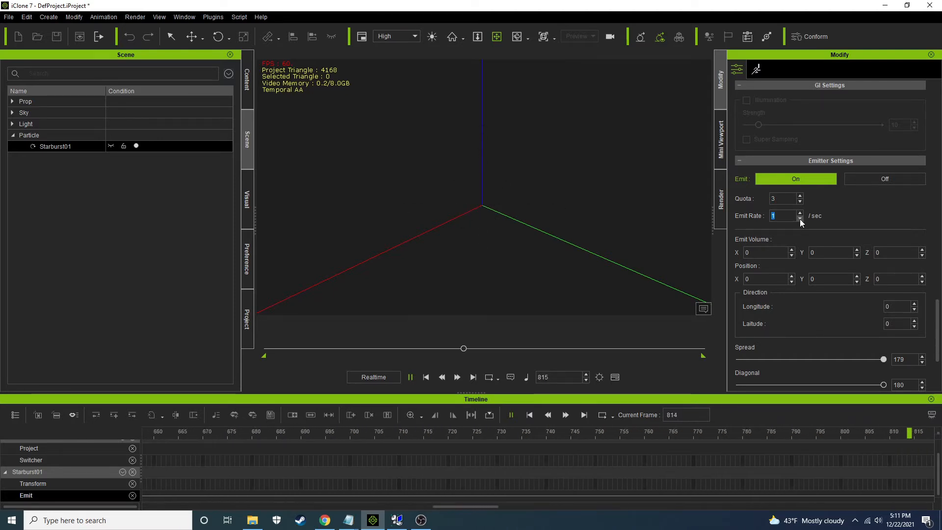
click(799, 213)
click(799, 213)
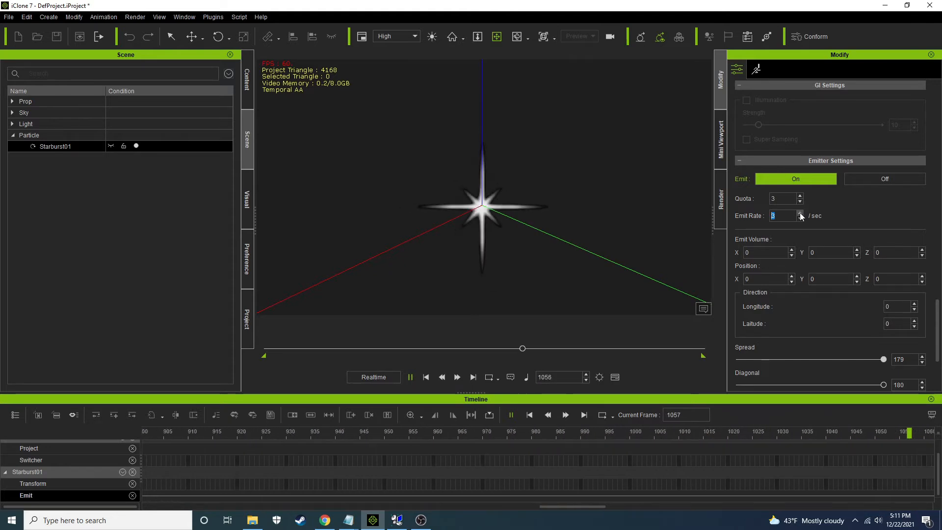
Raise the emitter's quota to 5 and its emit rate to 6 per second
click(799, 196)
click(800, 195)
click(800, 213)
click(800, 213)
click(800, 212)
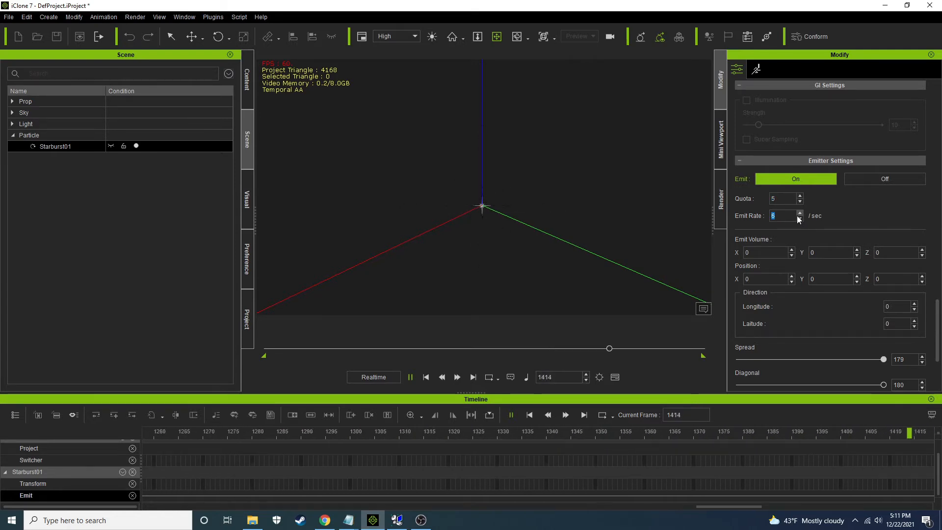
Replay the animation from frame 1 and set the first particle key's size to 150 wide by 150 high
click(426, 377)
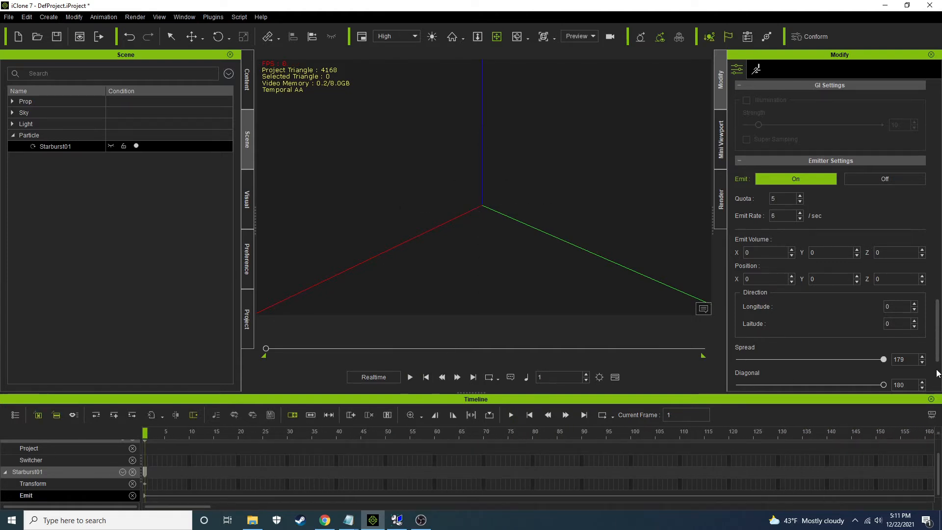
scroll(937, 339, up, 2)
scroll(937, 339, up, 9)
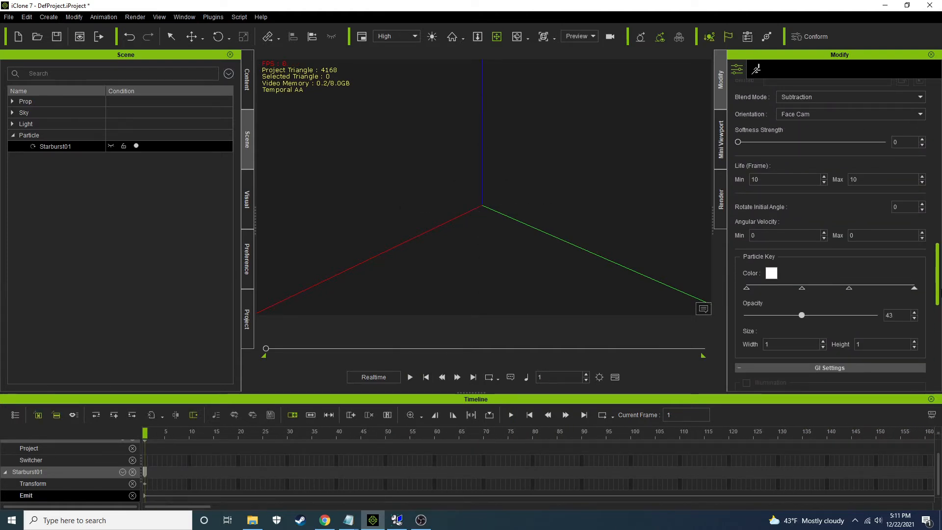
click(410, 378)
click(746, 300)
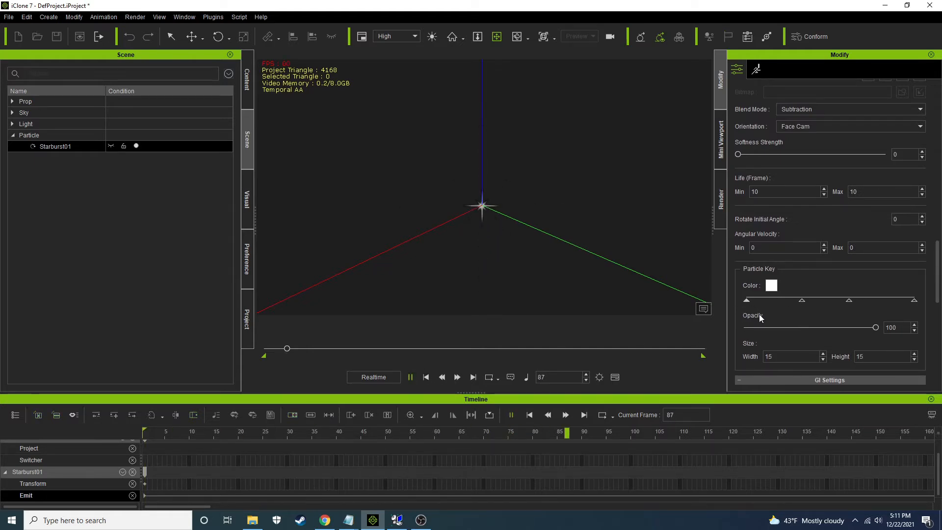
text(150)
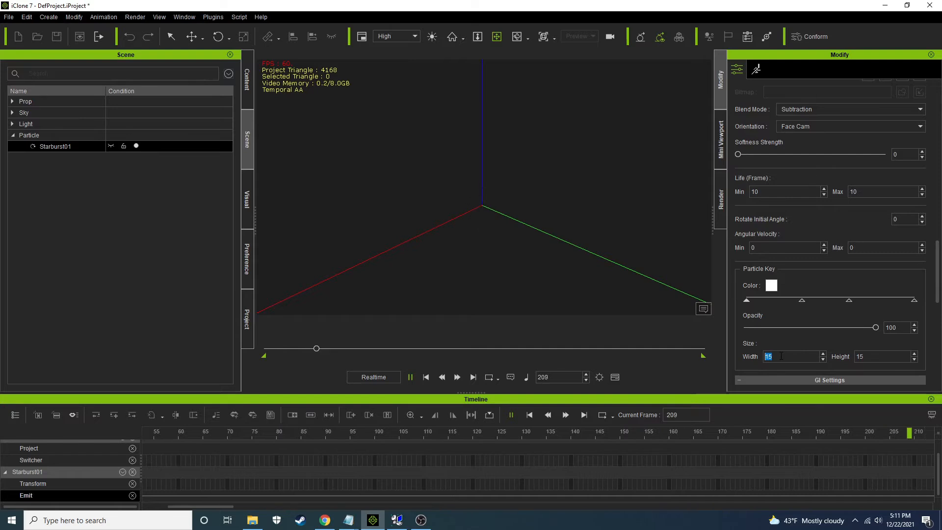
key(Tab)
text(150)
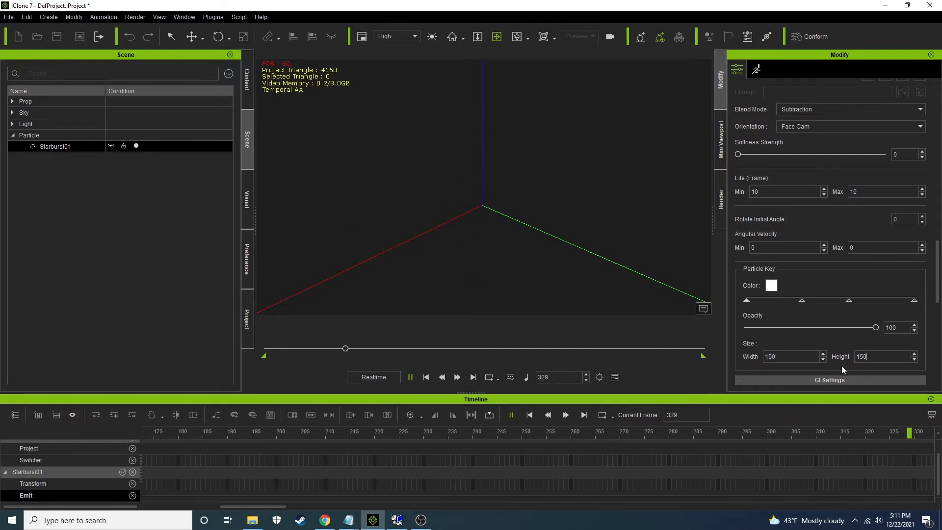
scroll(561, 277, down, 5)
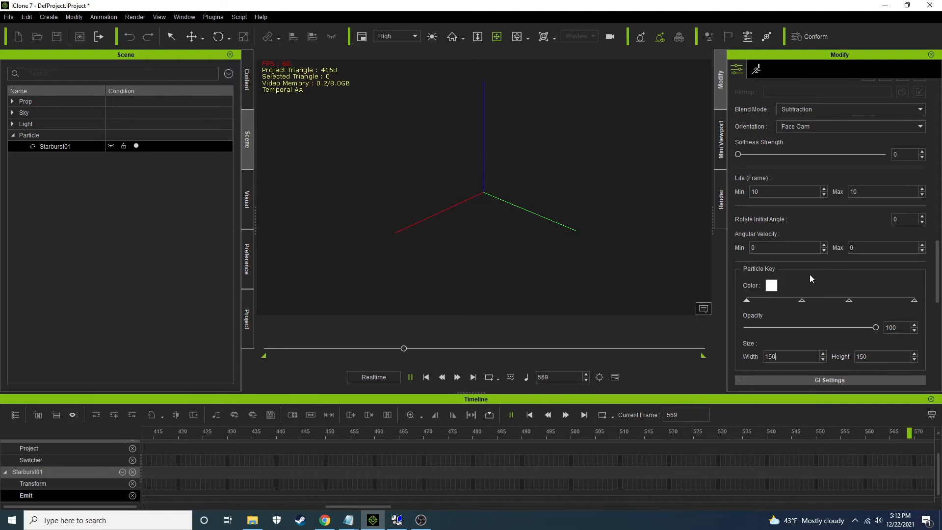
Set the second particle key's size to 150 wide by 150 high
click(802, 301)
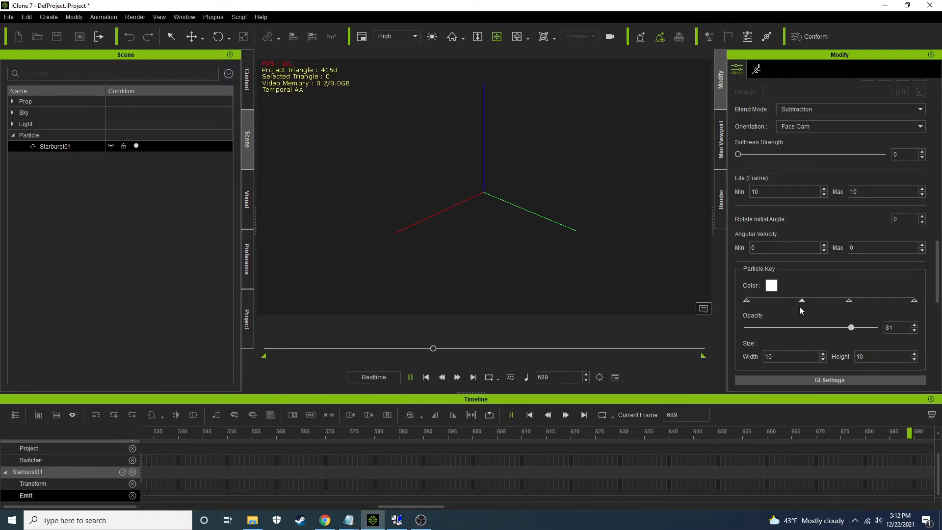
double_click(794, 358)
text(150)
drag(868, 357, 748, 351)
text(150)
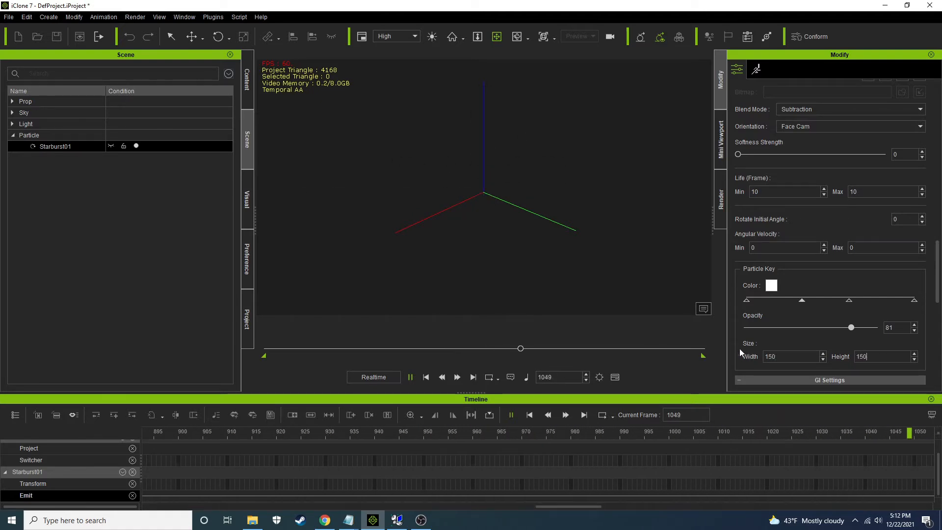
Select the third particle key and raise the emitter's emit rate to 22 per second
click(849, 300)
scroll(546, 226, down, 3)
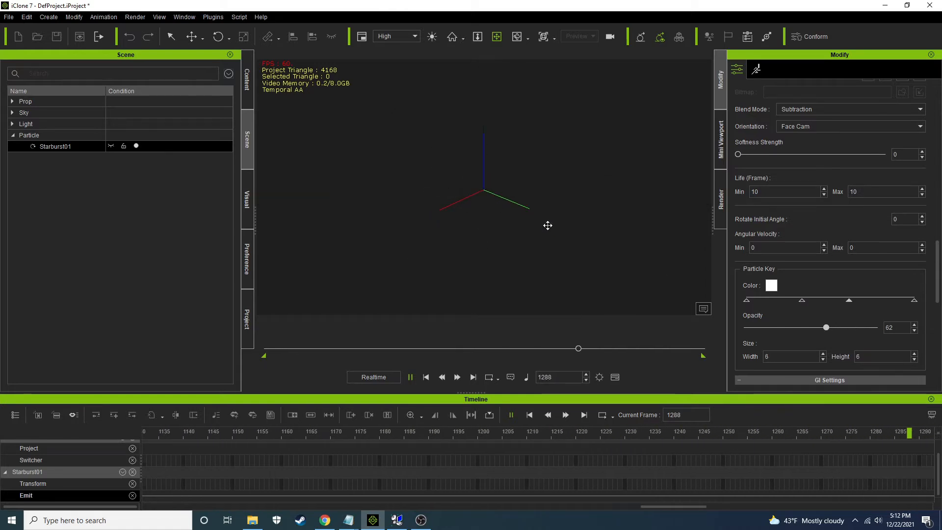
drag(937, 269, 939, 322)
click(800, 243)
click(800, 242)
click(799, 242)
click(800, 242)
click(800, 242)
click(800, 242)
click(799, 242)
click(800, 243)
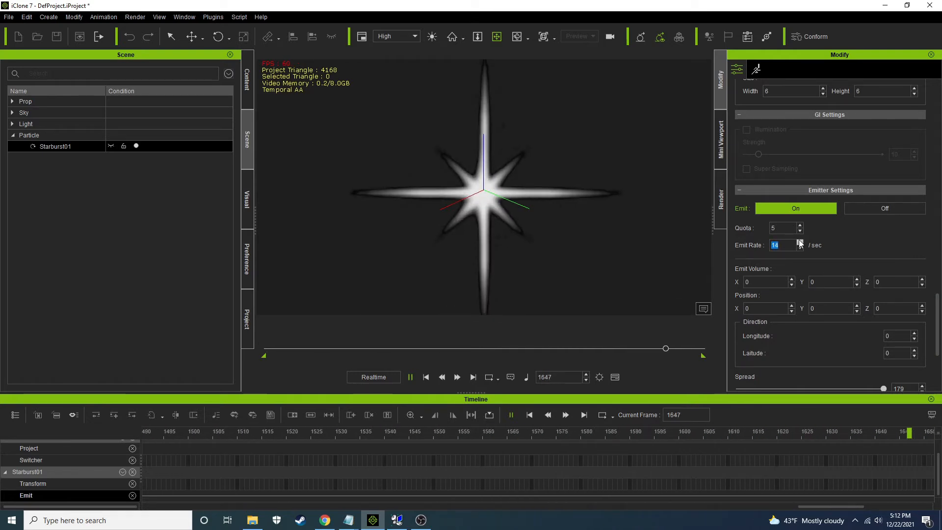
click(799, 242)
click(799, 242)
click(800, 242)
click(799, 242)
click(799, 242)
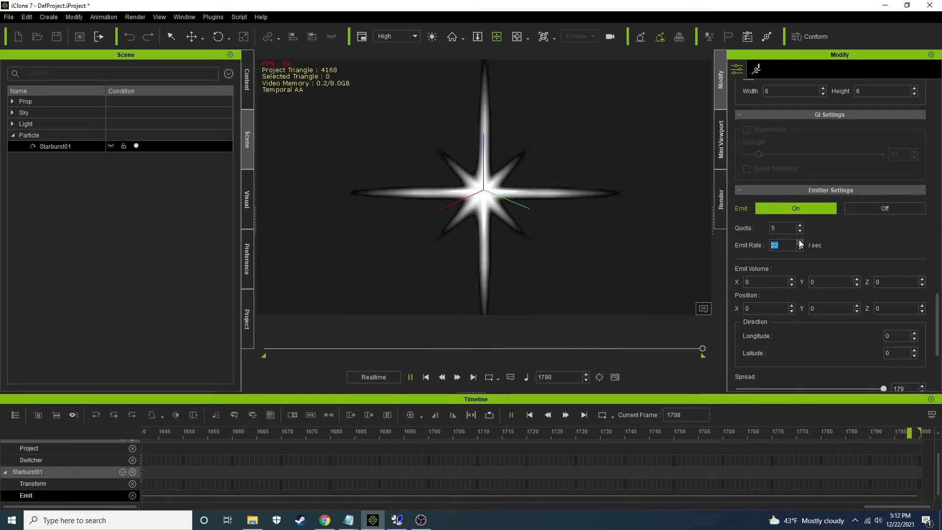
Replay the animation from the start and set the particle life to a minimum of 100 and a maximum of 1000 frames
click(426, 377)
click(410, 376)
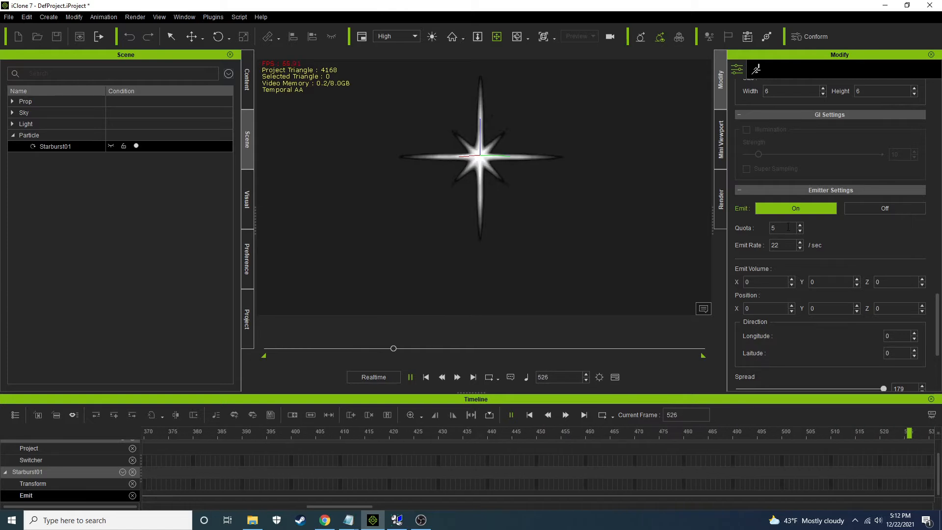
scroll(938, 360, down, 2)
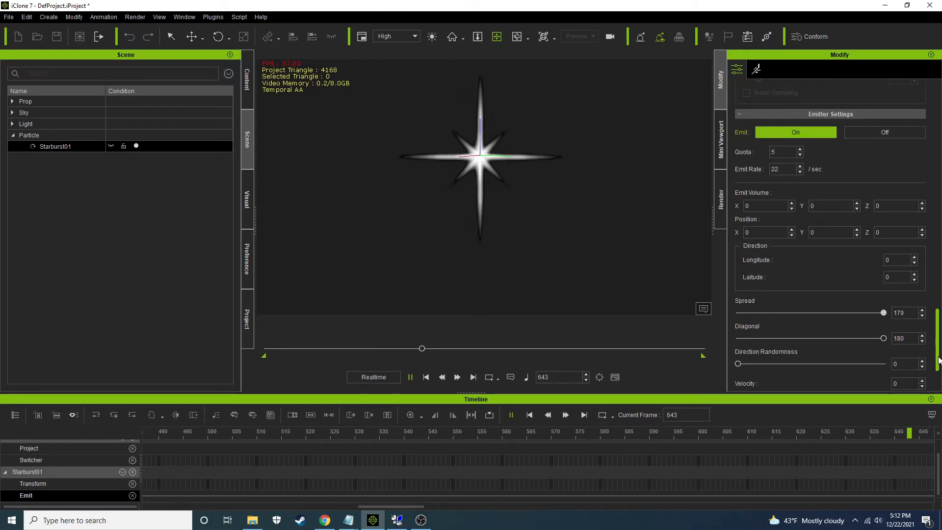
scroll(842, 316, down, 3)
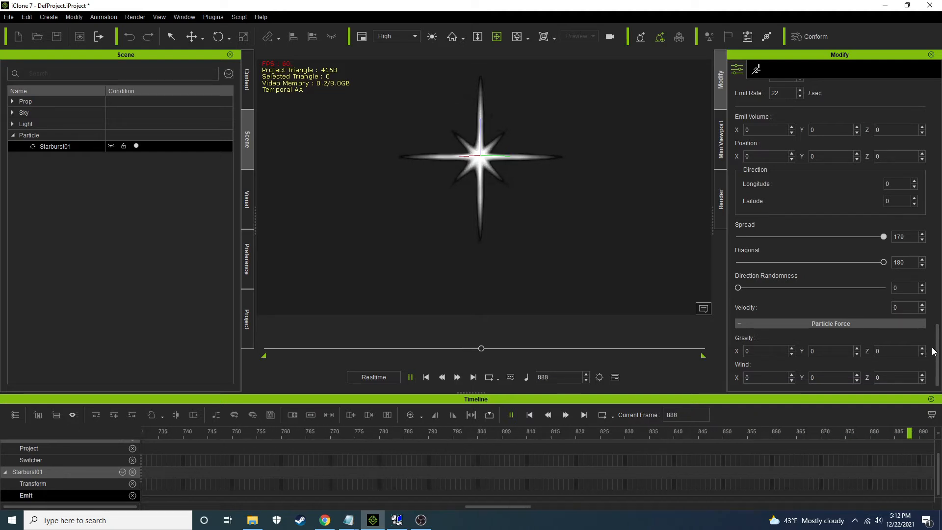
drag(937, 344, 941, 254)
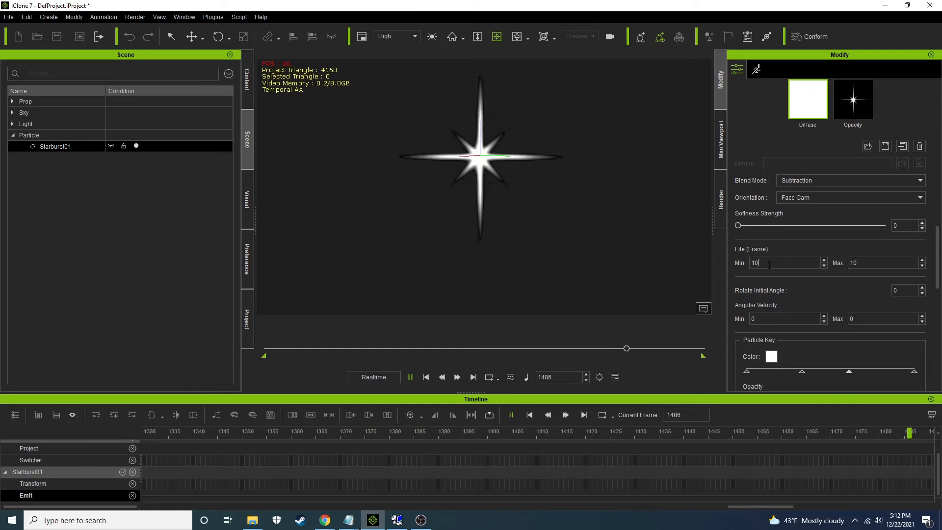
text(0)
click(862, 263)
text(00)
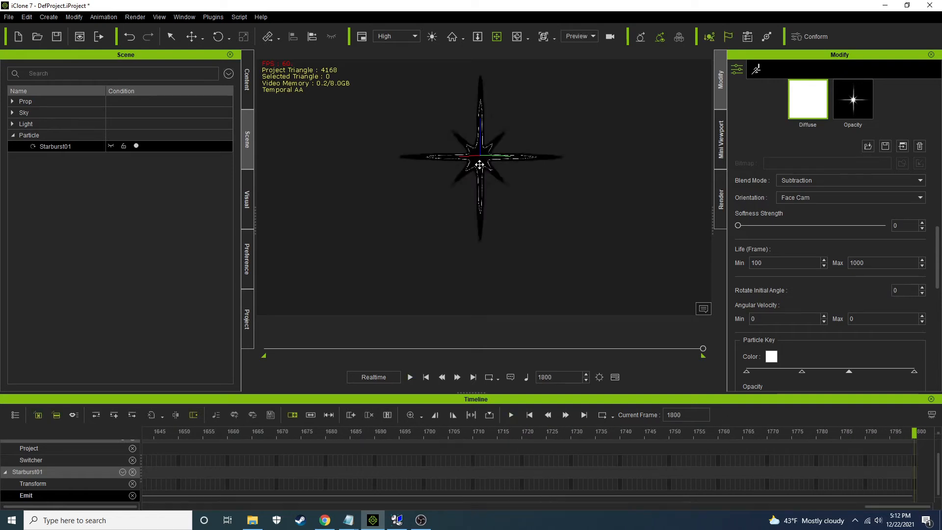
Play the animation again from frame 1 and reduce the maximum particle life to 100 frames
click(426, 377)
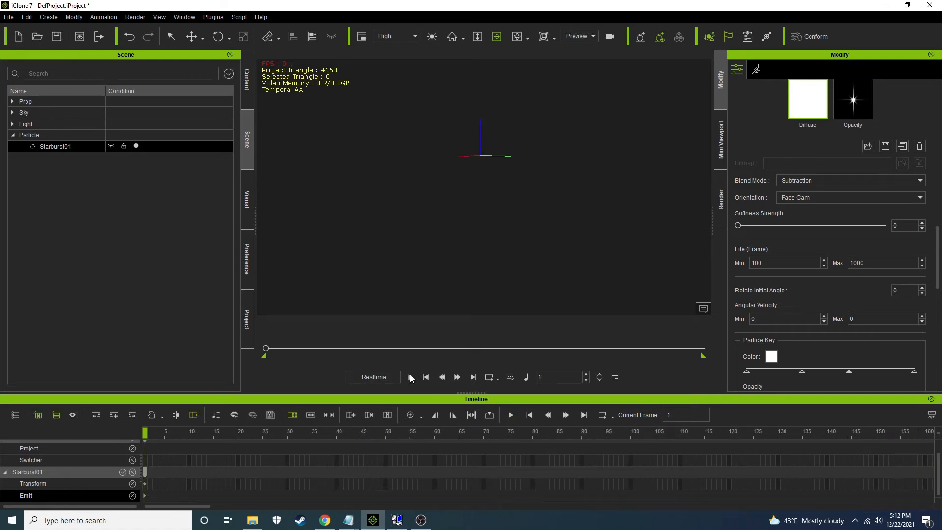
click(410, 377)
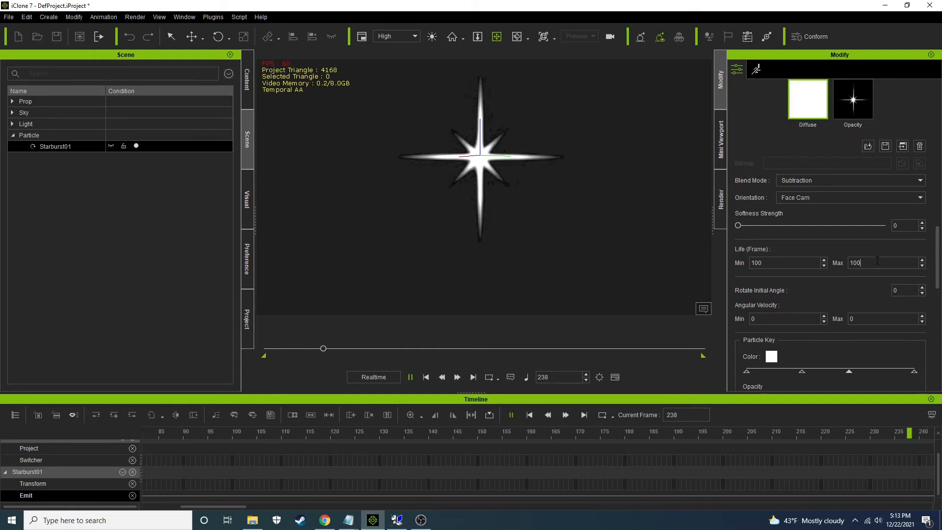
click(808, 264)
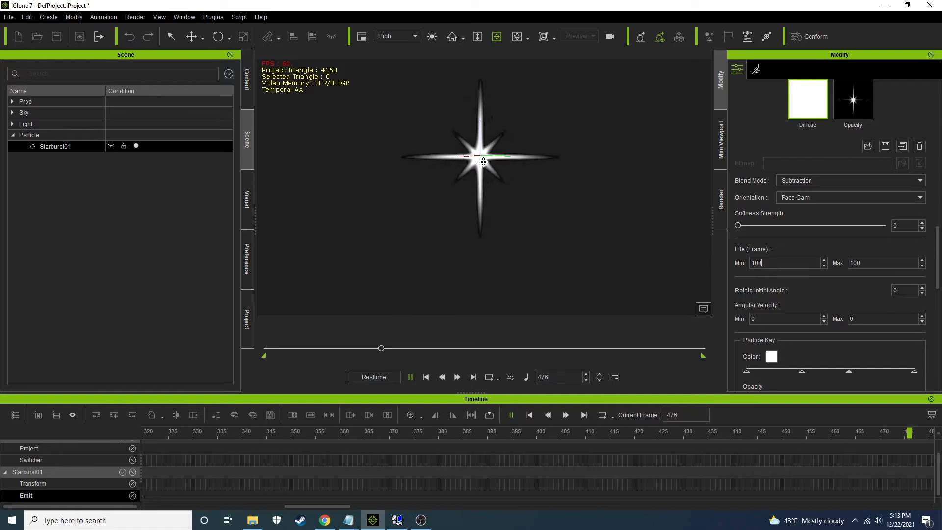
Set the particle force's Z gravity to 100 and replay the animation from the start
scroll(933, 259, down, 5)
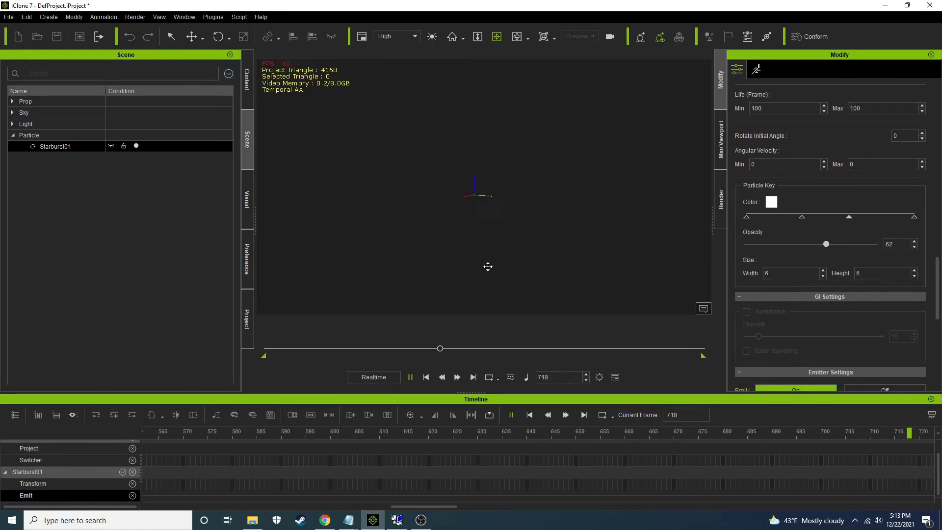
scroll(937, 280, down, 10)
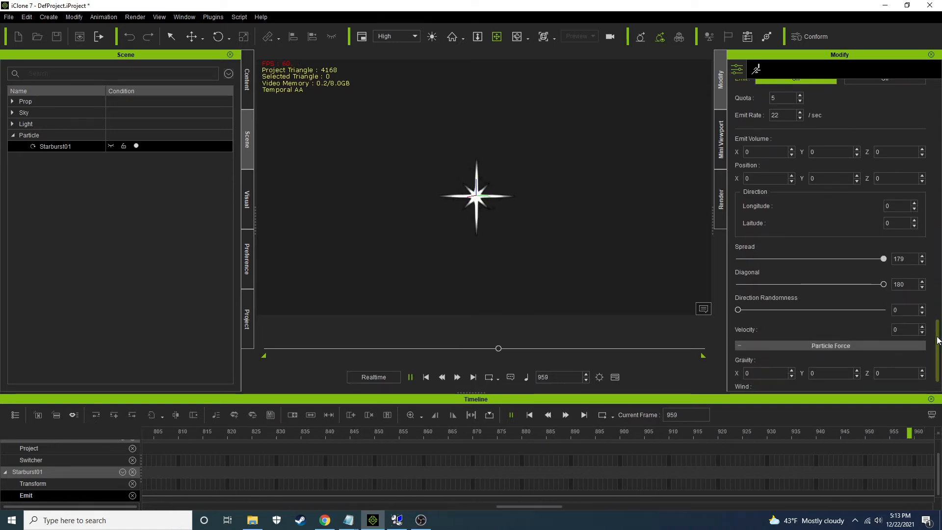
scroll(937, 340, down, 1)
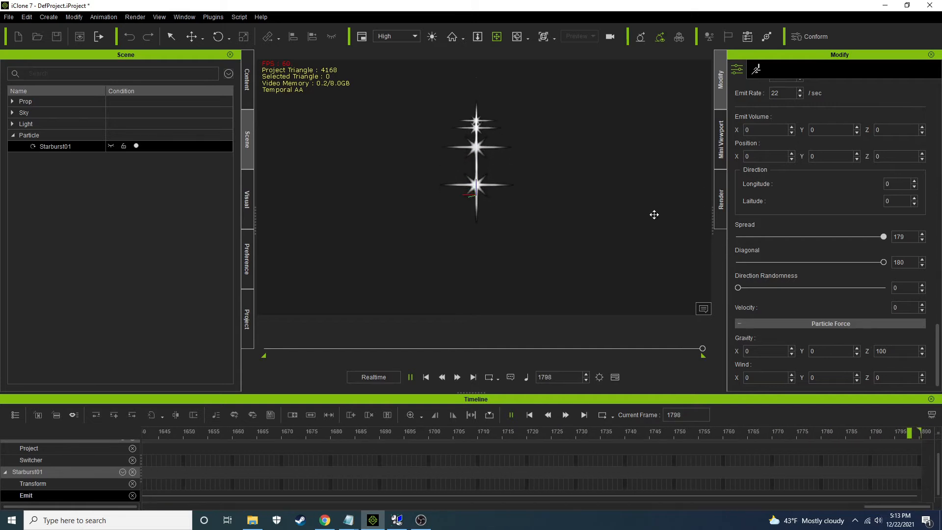
click(426, 377)
click(410, 376)
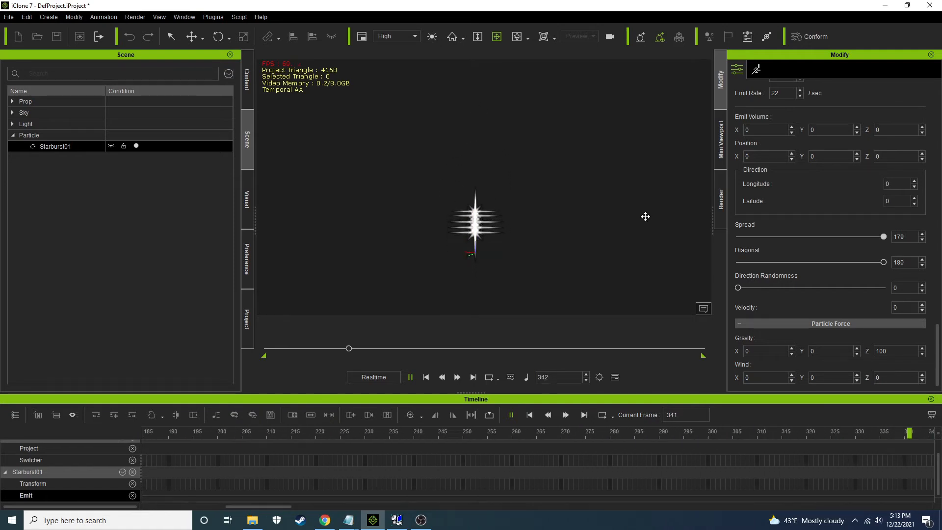
Set the maximum particle life to 500 frames and raise the emitter's quota to 18
drag(939, 339, 939, 264)
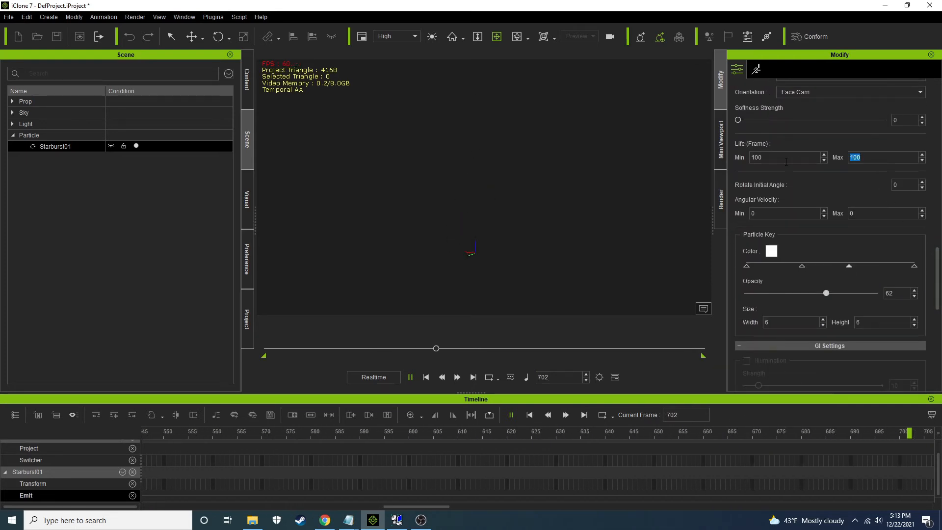
text(500)
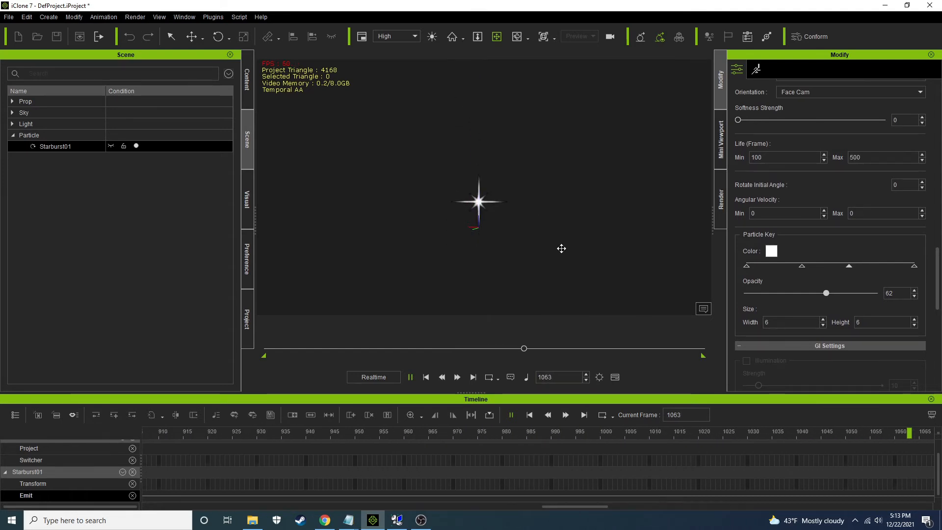
drag(939, 296, 938, 328)
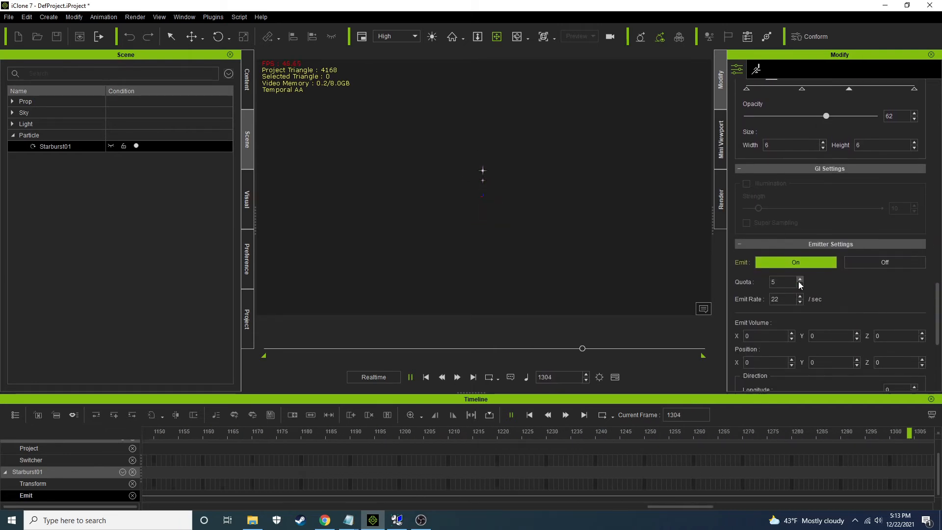
click(800, 279)
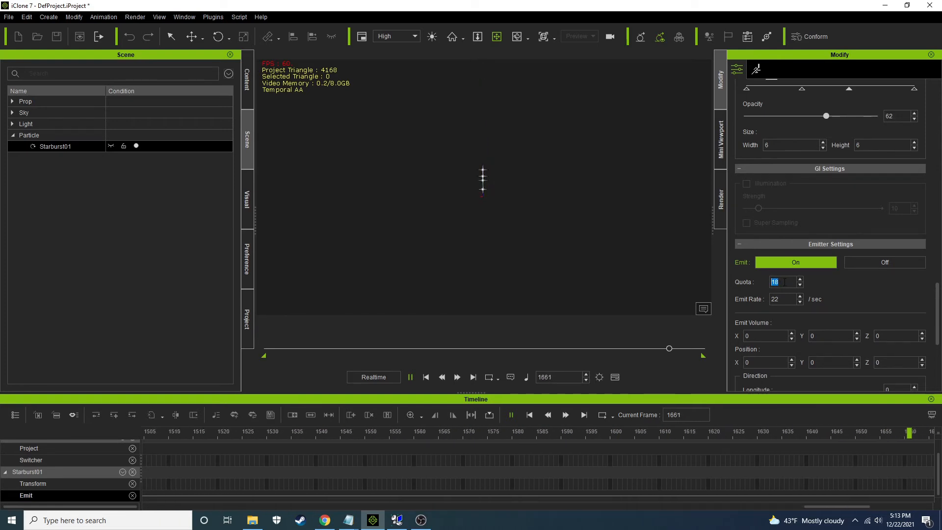
text(00)
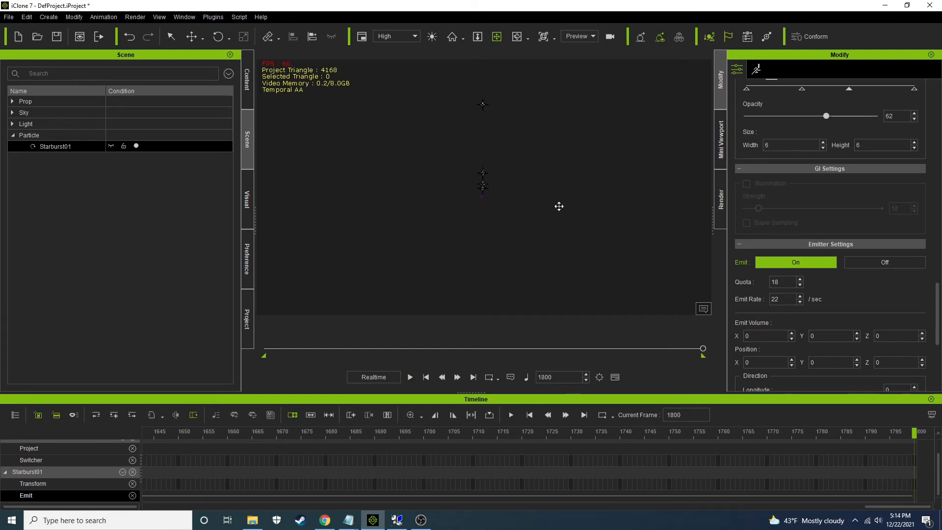
Replay the animation from frame 1 and set the emitter's quota to 1000
click(425, 377)
click(409, 376)
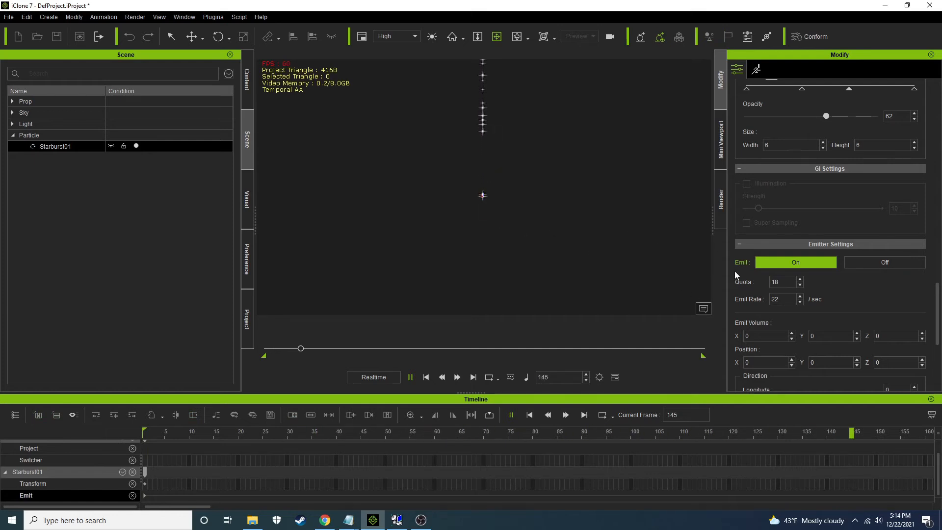
click(788, 281)
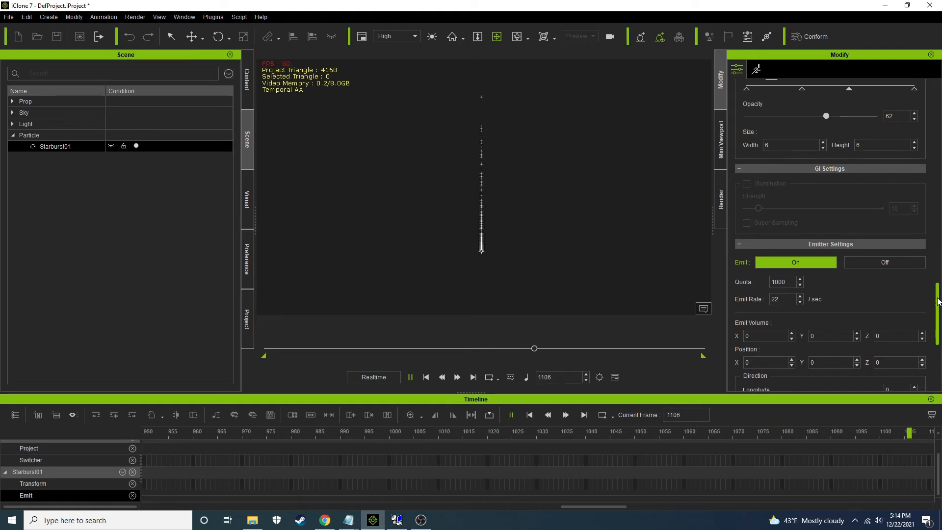
Raise the emitter's direction randomness to 205, replay the animation from the start, and lower the randomness to 176
scroll(937, 308, down, 1)
scroll(937, 308, down, 3)
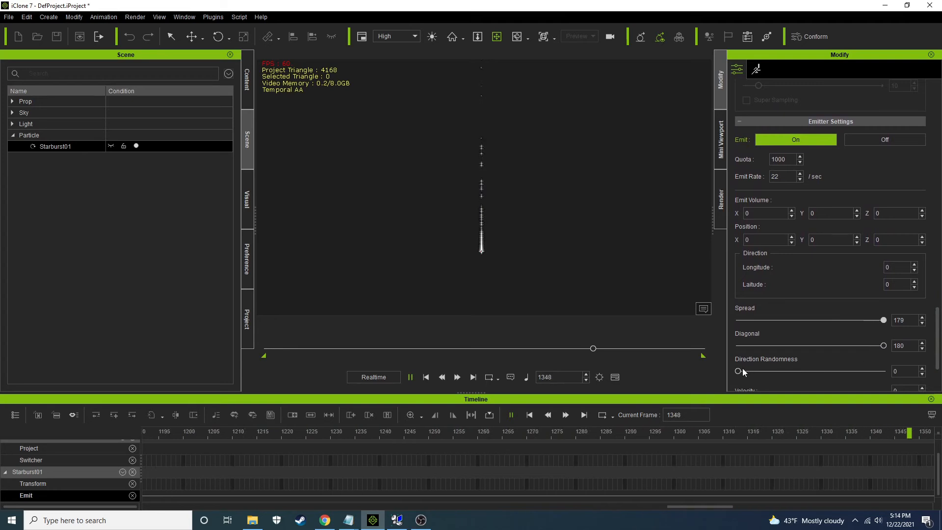
drag(739, 371, 819, 369)
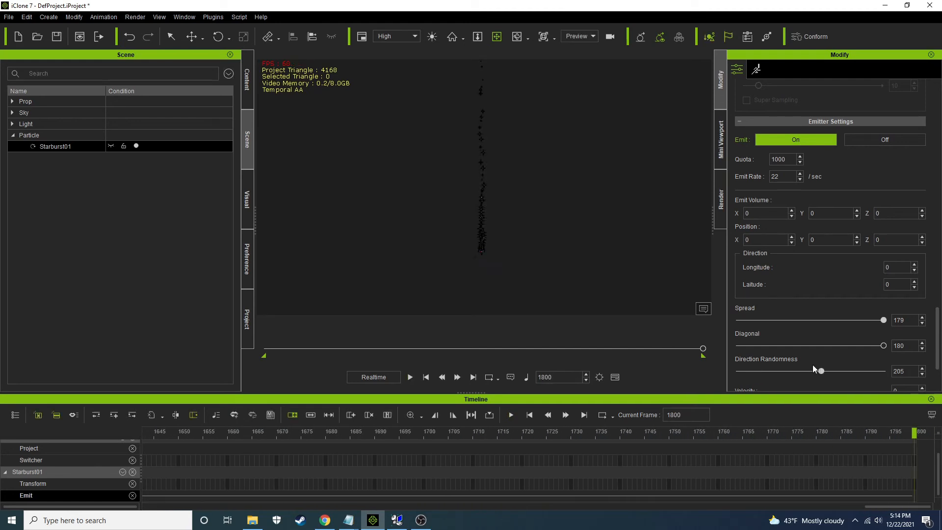
click(426, 377)
click(410, 377)
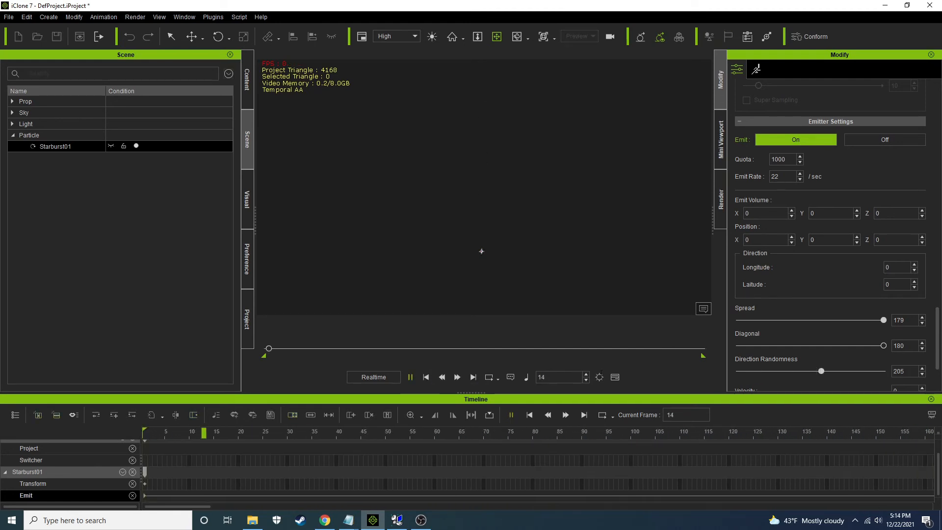
drag(822, 370, 810, 371)
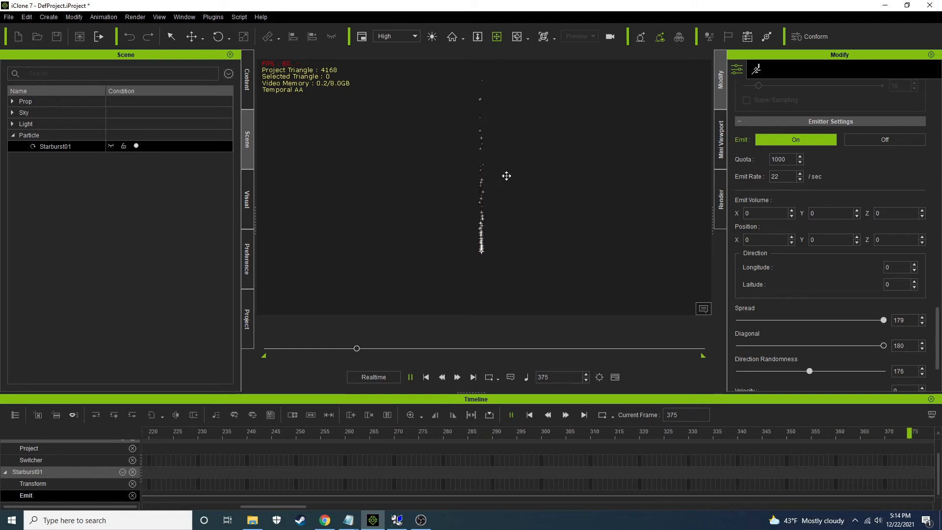
drag(937, 322, 933, 359)
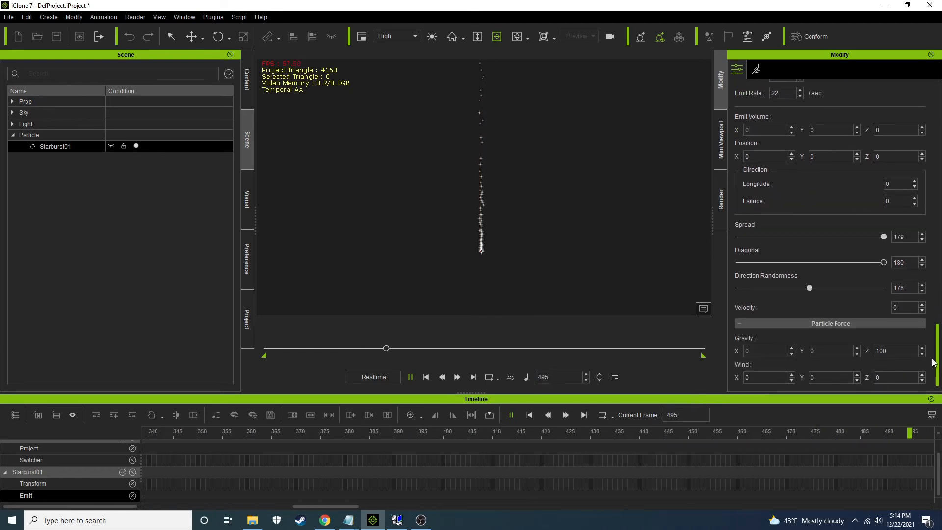
Set the particle force's Z gravity to -100 and watch the particles' changed motion
drag(596, 268, 594, 236)
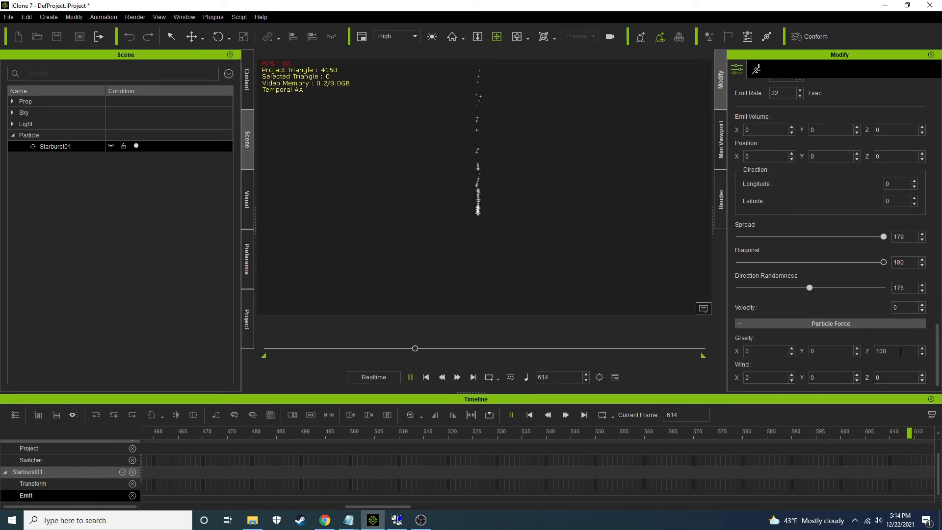
click(877, 351)
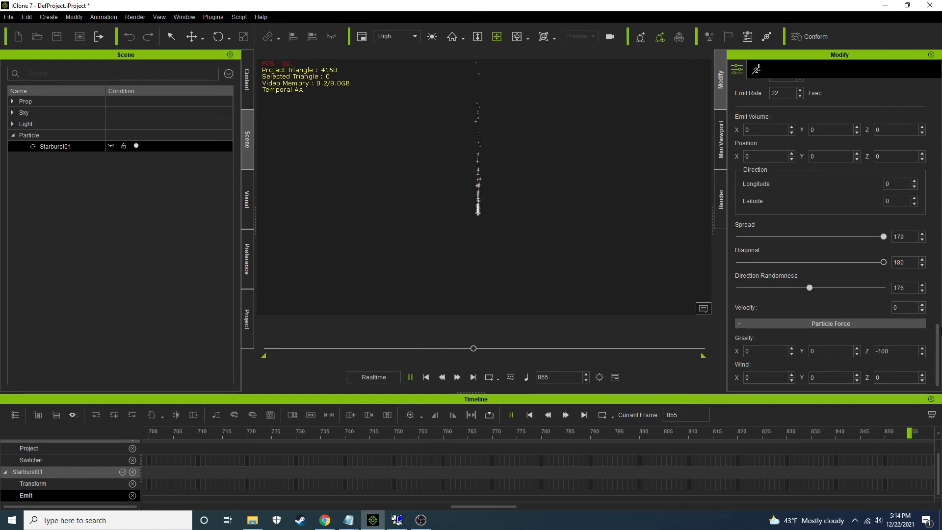
drag(575, 244, 585, 203)
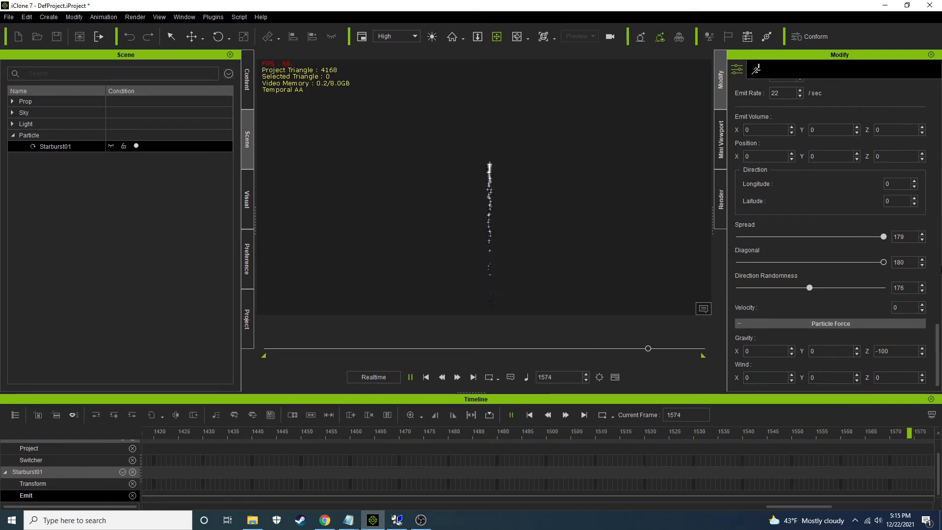
Set the emit volume's X value to 100 and play the animation
scroll(937, 349, up, 5)
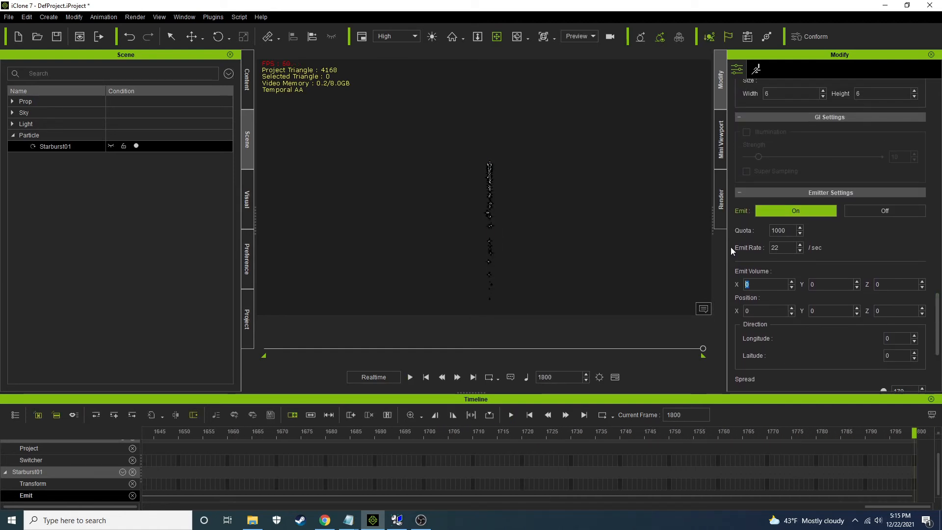
text(100)
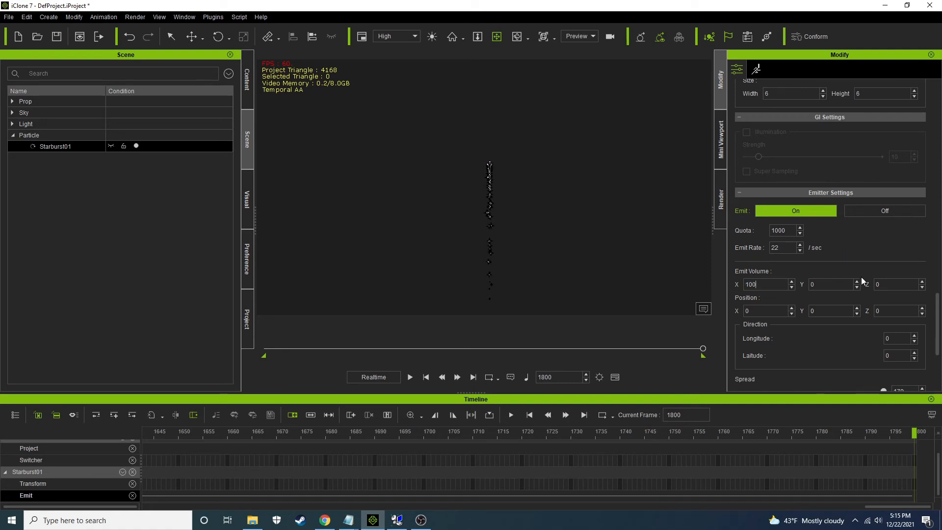
click(409, 377)
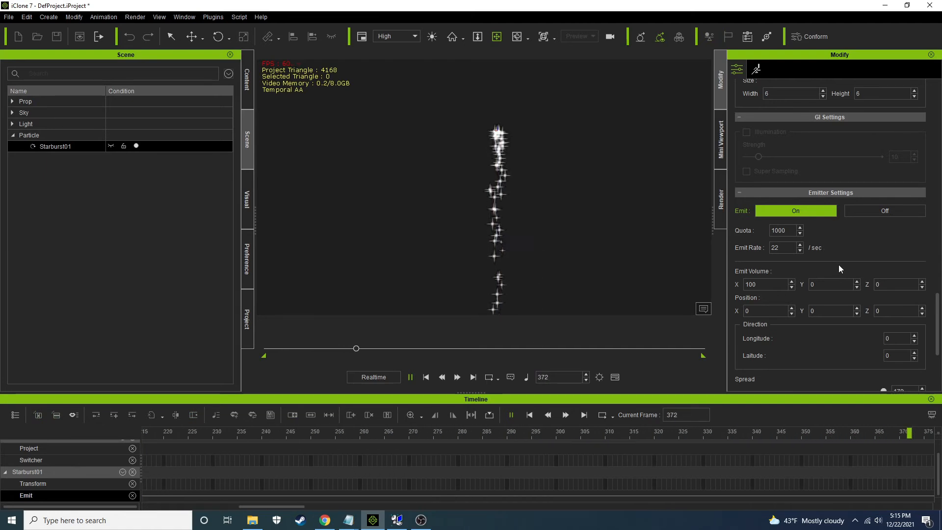
Raise the emit volume's X value to 1000 and inspect the particle spread from several angles
click(777, 285)
text(0)
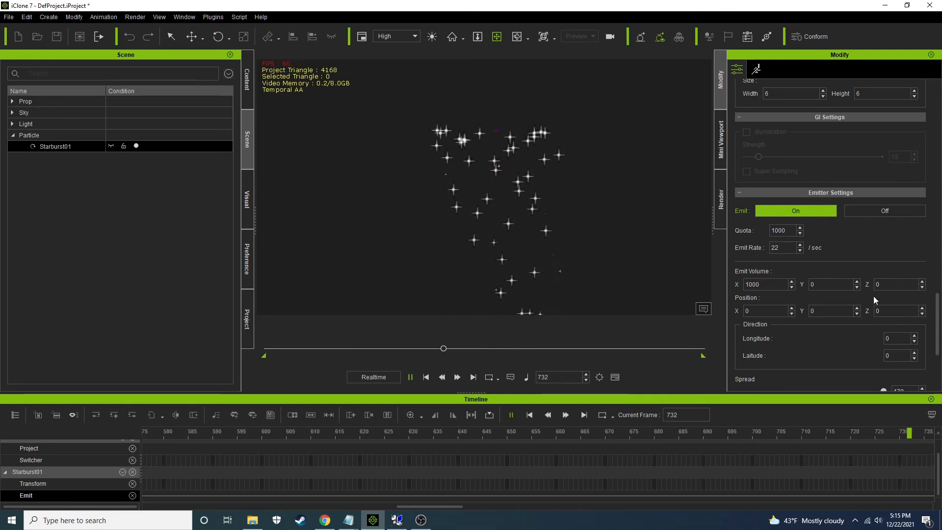
right_drag(444, 193, 617, 193)
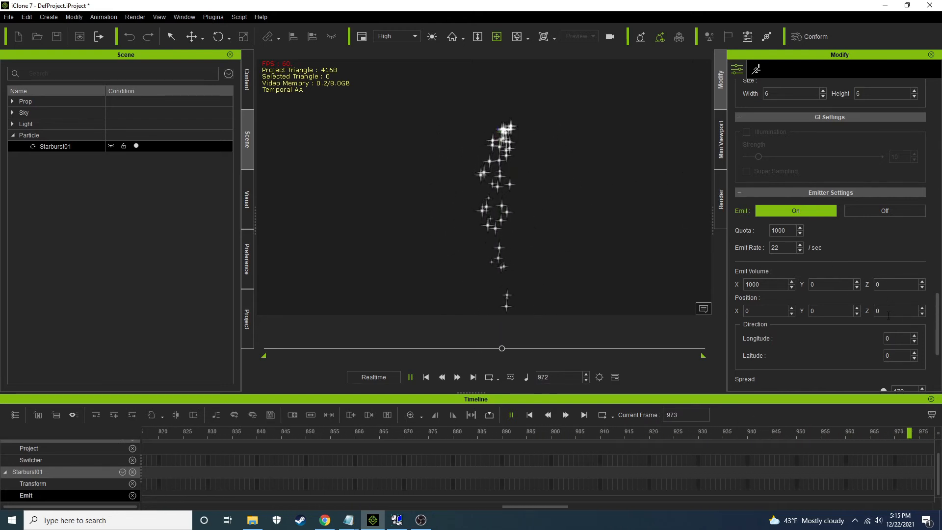
right_drag(539, 234, 482, 217)
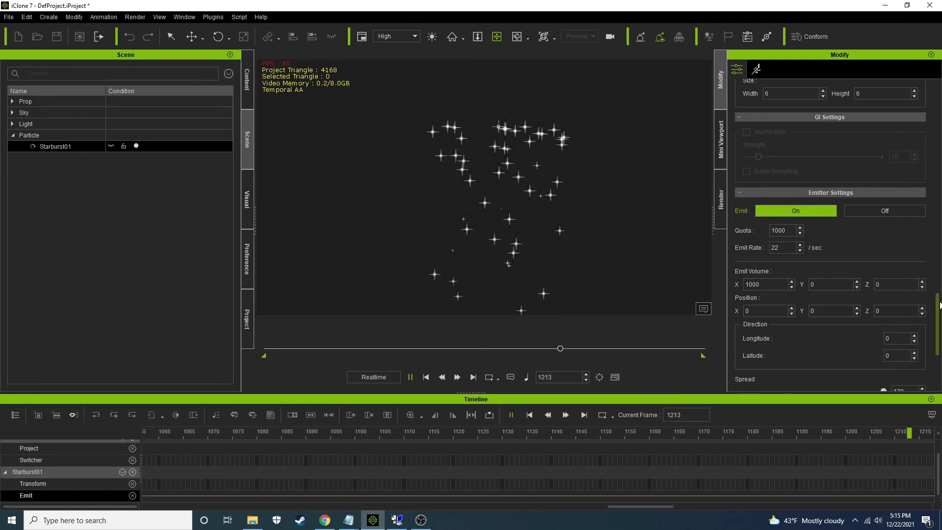
Set the particles' angular velocity to 20 minimum and 50 maximum, play the animation, and lower the minimum to 2
scroll(855, 196, up, 2)
scroll(793, 240, up, 4)
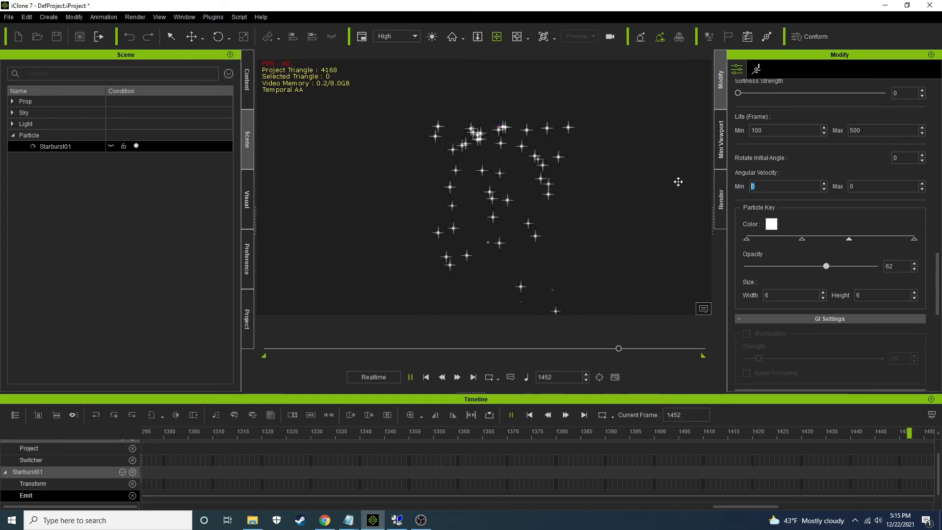
text(0)
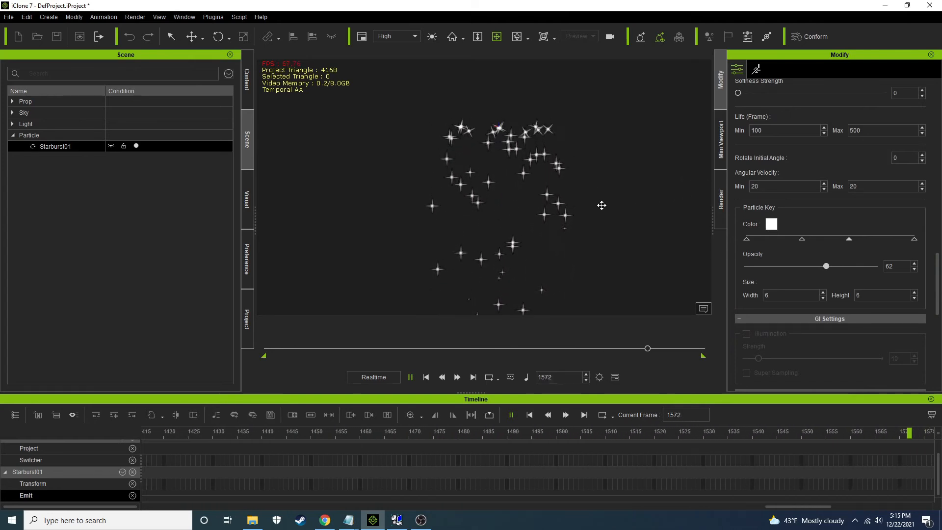
drag(876, 185, 705, 185)
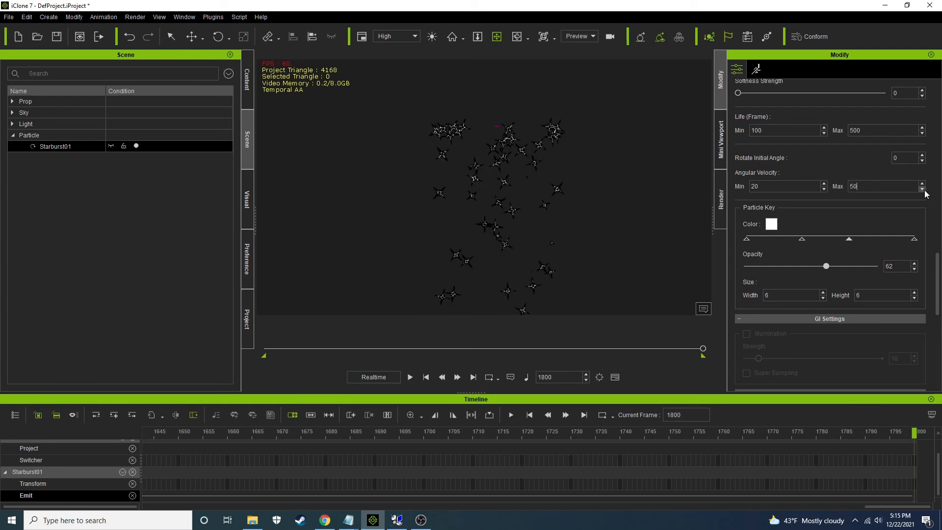
click(409, 377)
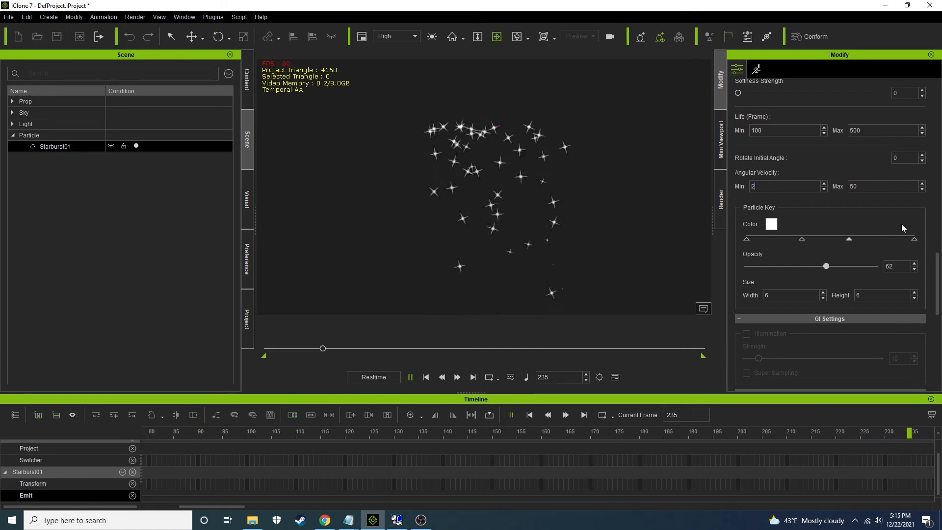
click(877, 183)
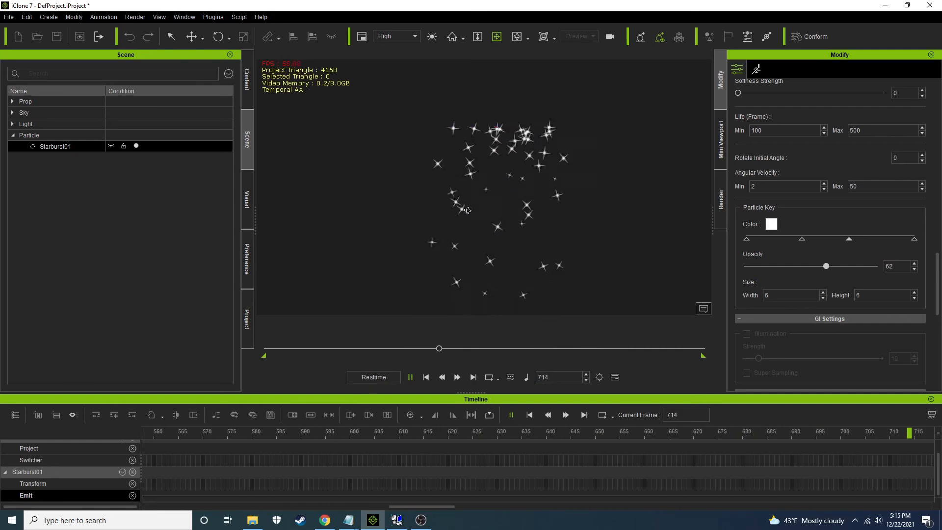
Reset the emit volume's X value to 0 and replay the animation from the start
drag(937, 272, 937, 161)
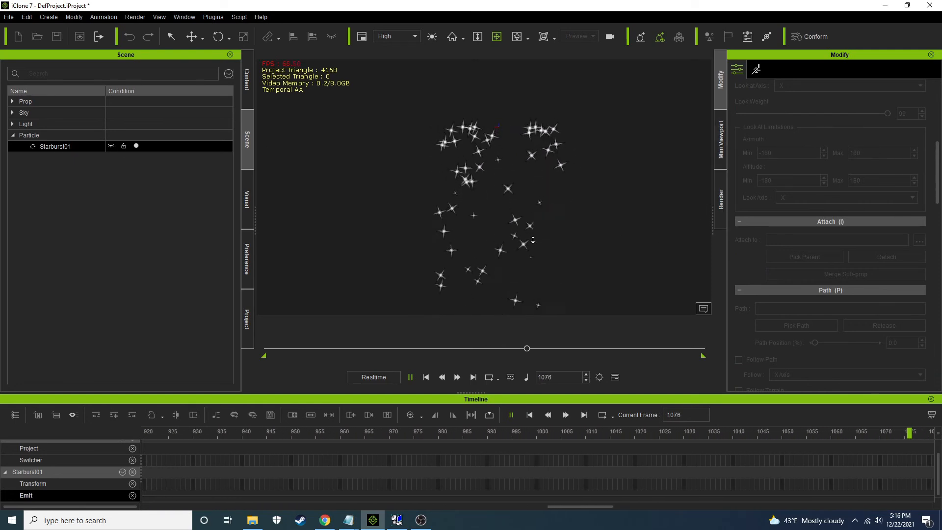
drag(937, 186, 937, 285)
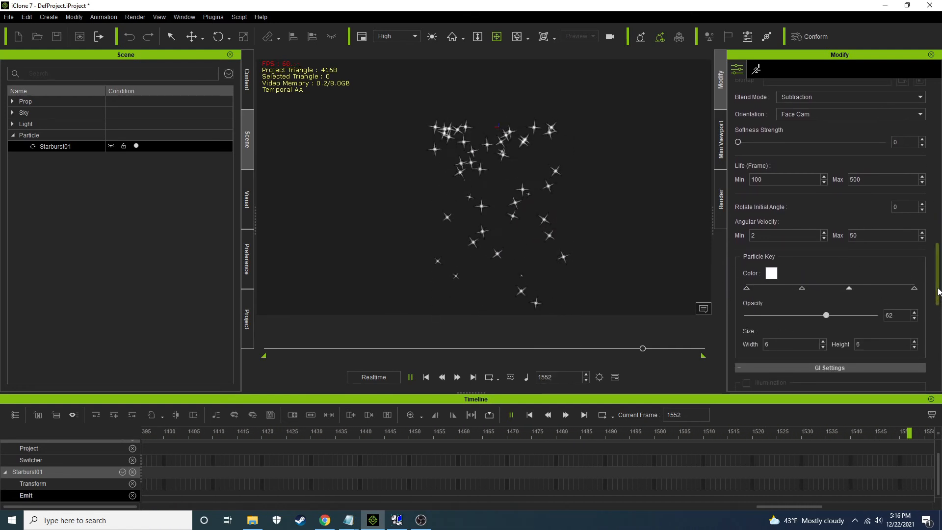
drag(938, 291, 932, 344)
double_click(756, 291)
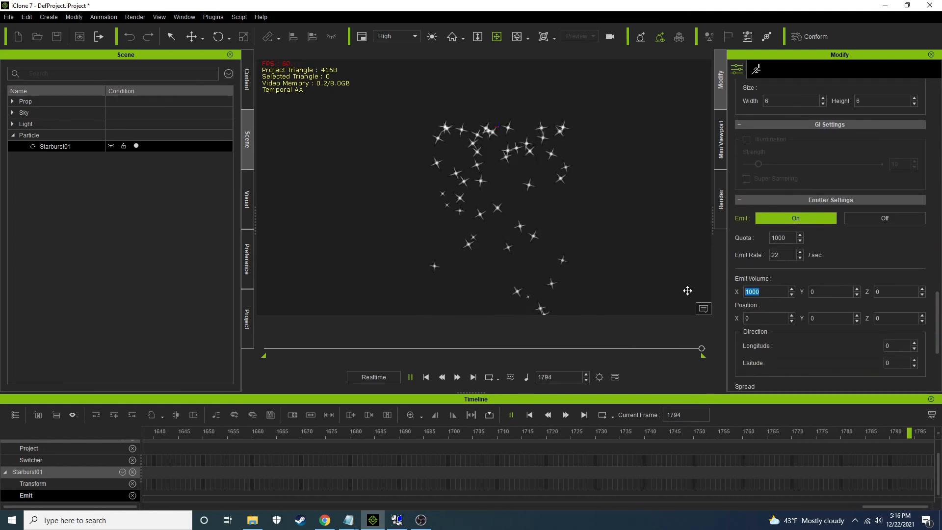
double_click(835, 292)
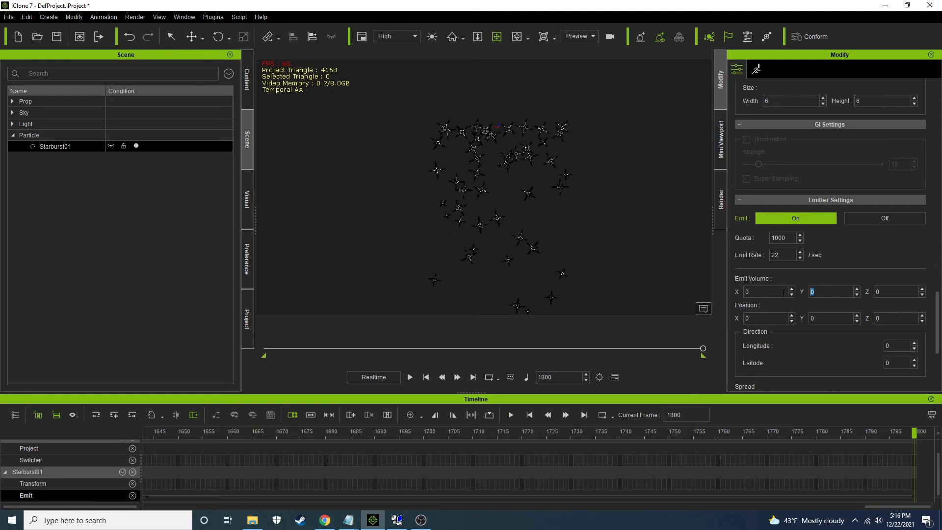
click(426, 377)
click(411, 377)
Set the particle force's Z gravity to 0 and replay the animation from the start
scroll(902, 293, down, 5)
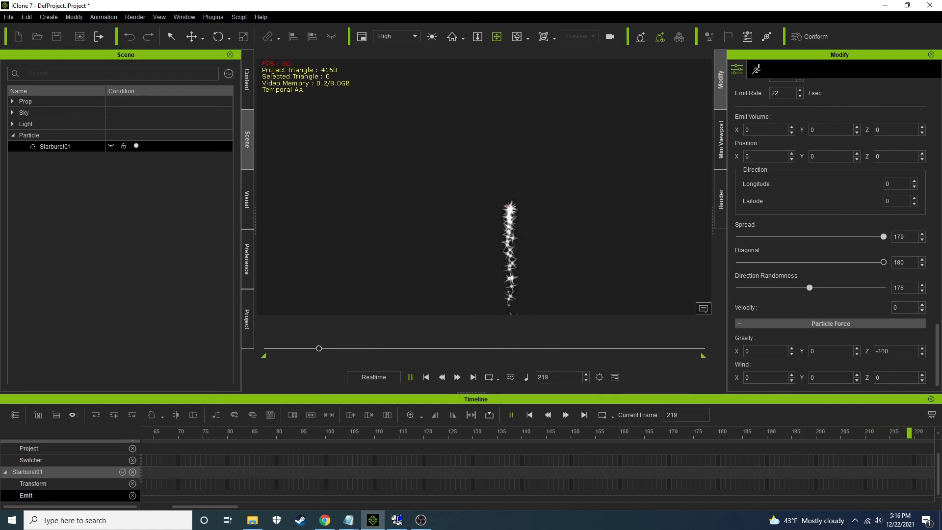
double_click(881, 351)
text(0)
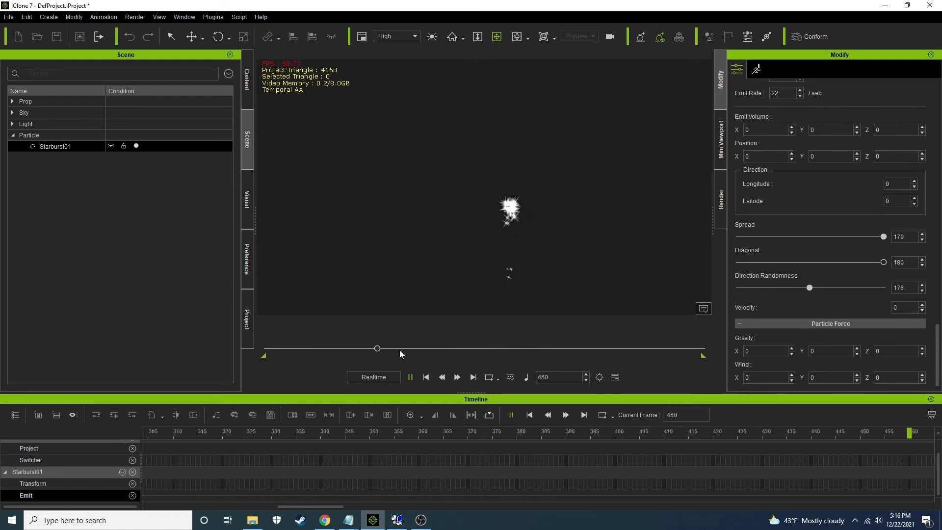
click(427, 377)
click(411, 378)
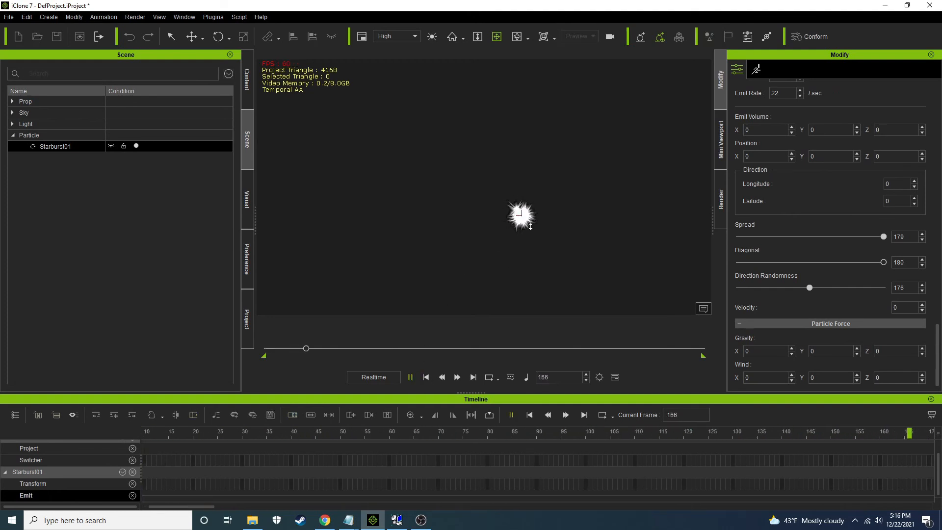
drag(539, 232, 476, 188)
Reduce the emitter's direction randomness to 0 and replay the animation from the start
drag(809, 288, 607, 289)
click(426, 376)
click(410, 377)
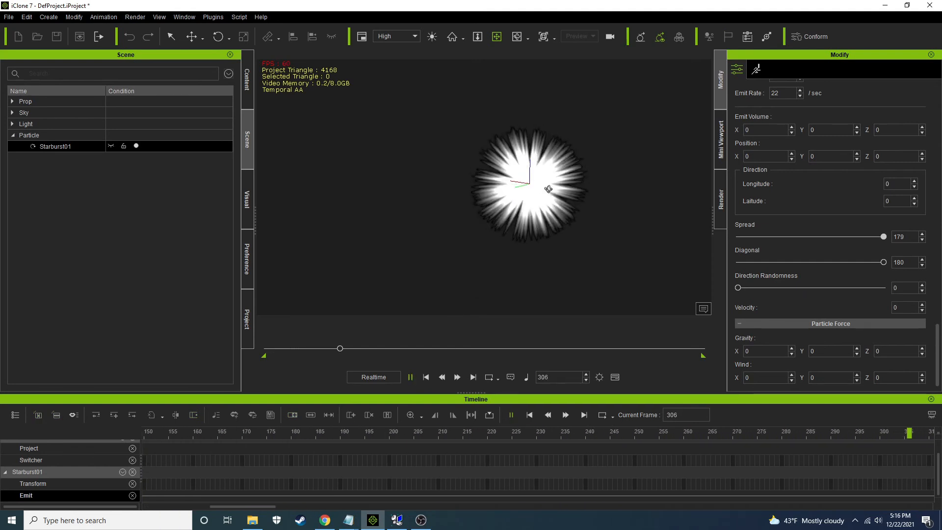
Set the minimum and maximum particle life to 1800 frames, play the animation briefly, and return to frame 1
drag(934, 339, 939, 294)
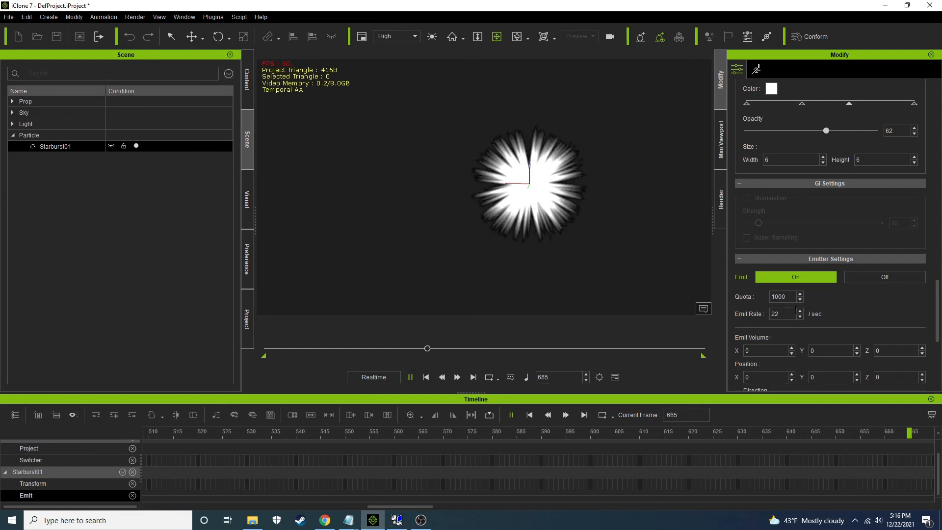
drag(937, 313, 940, 264)
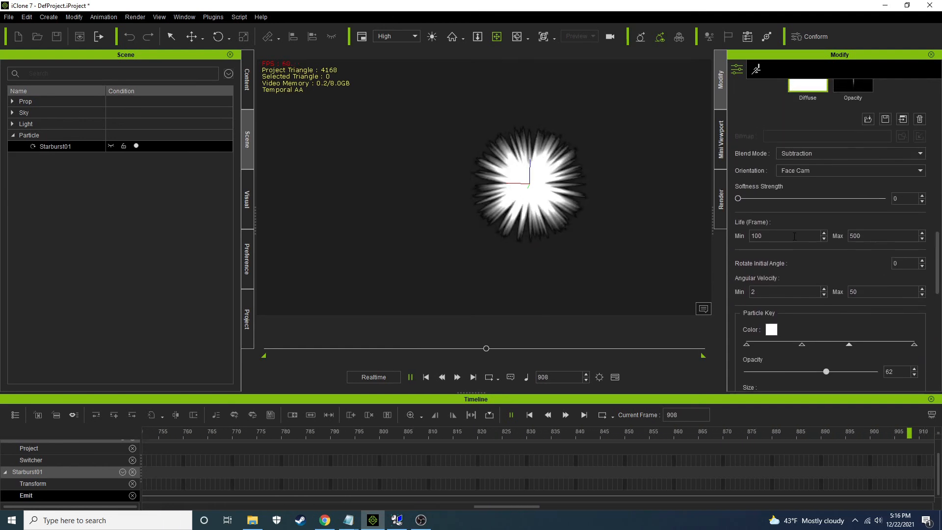
click(426, 377)
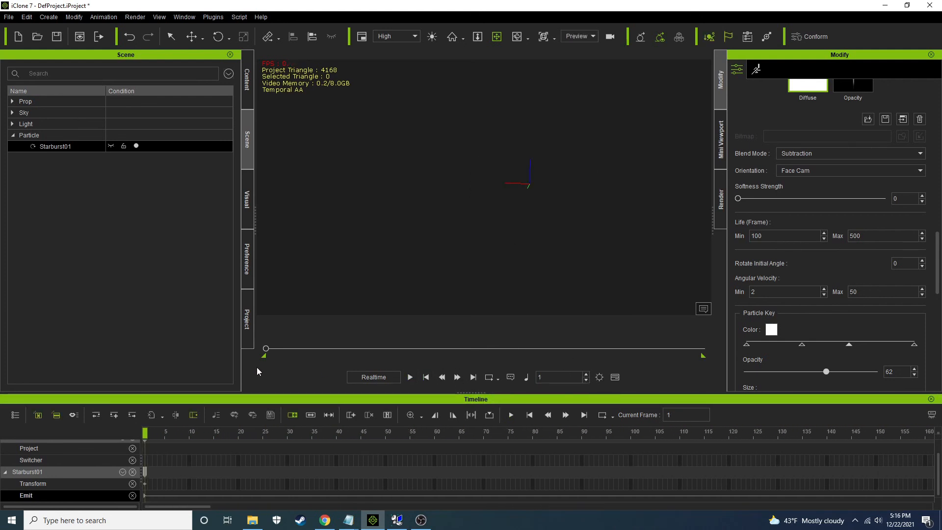
drag(266, 349, 703, 349)
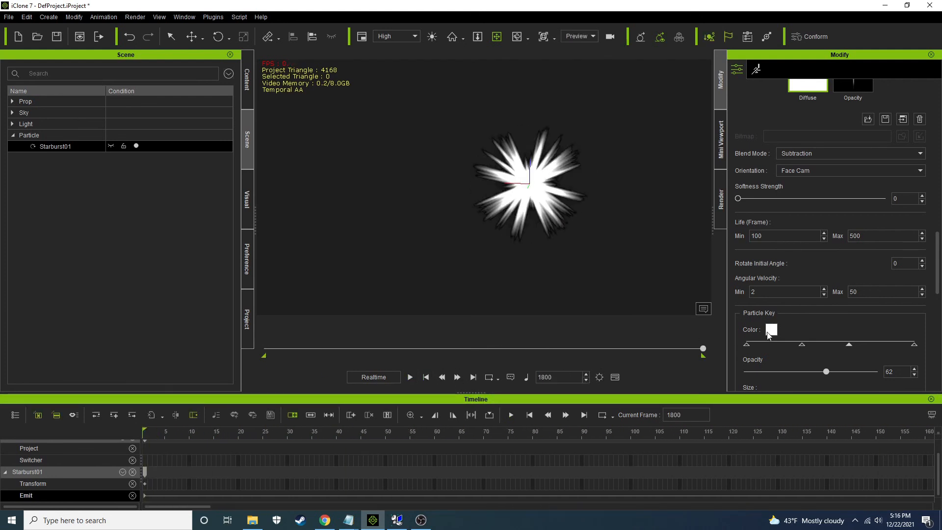
drag(776, 334, 1, 348)
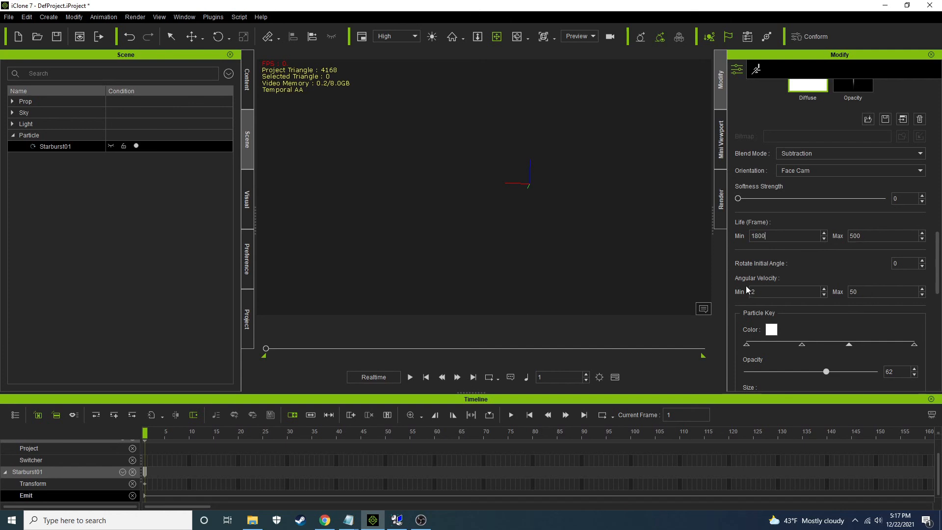
click(409, 377)
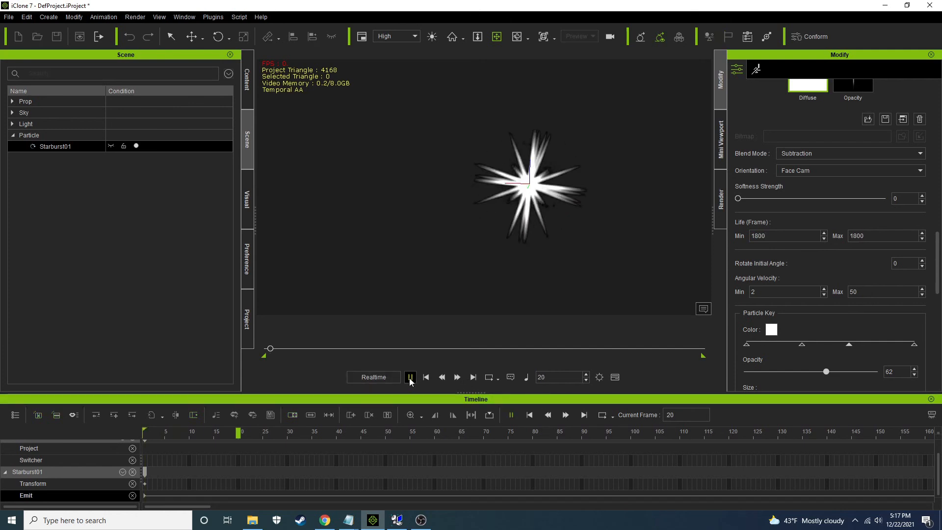
click(426, 376)
Set the emitter's quota to 1, play the animation, and scrub through the timeline back to frame 1
drag(938, 257, 938, 308)
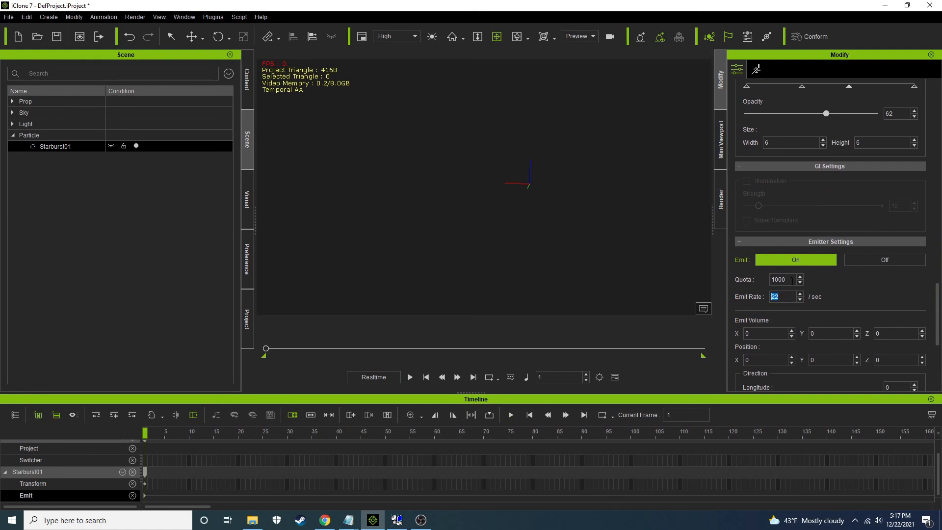
click(410, 376)
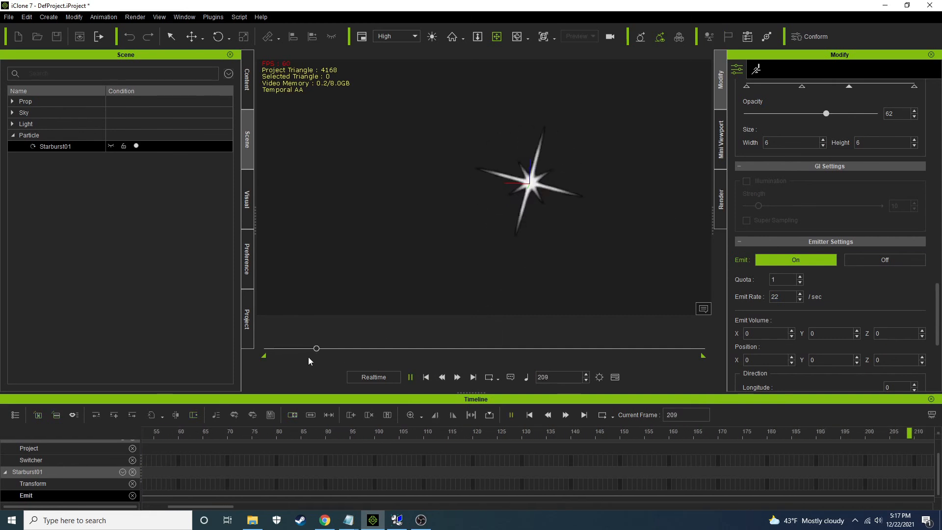
drag(329, 350, 569, 363)
drag(710, 359, 189, 358)
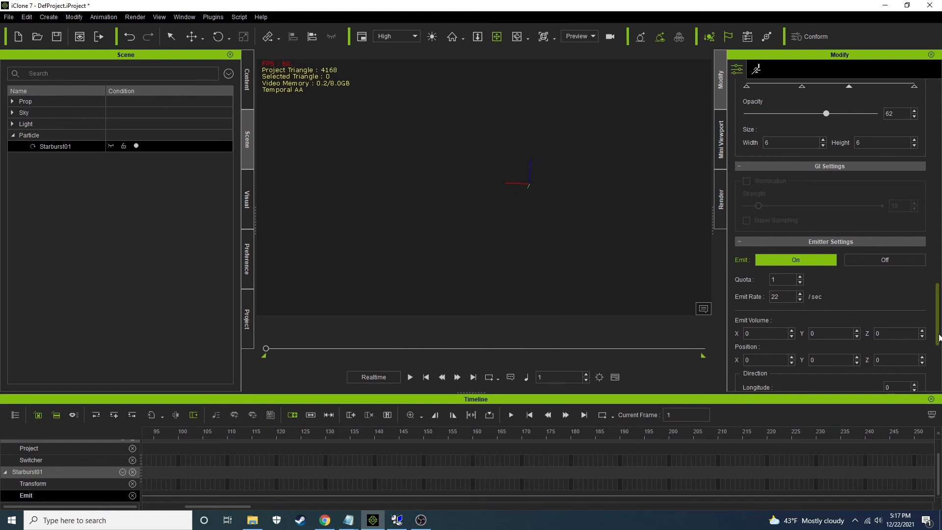
Set the minimum and maximum angular velocity to 0, play the animation, and scrub through the frames
drag(937, 324, 939, 268)
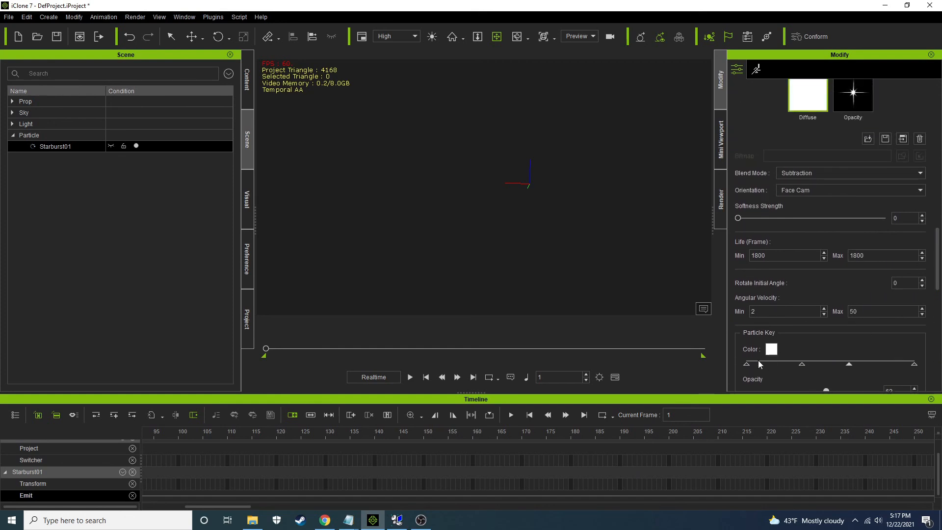
click(773, 309)
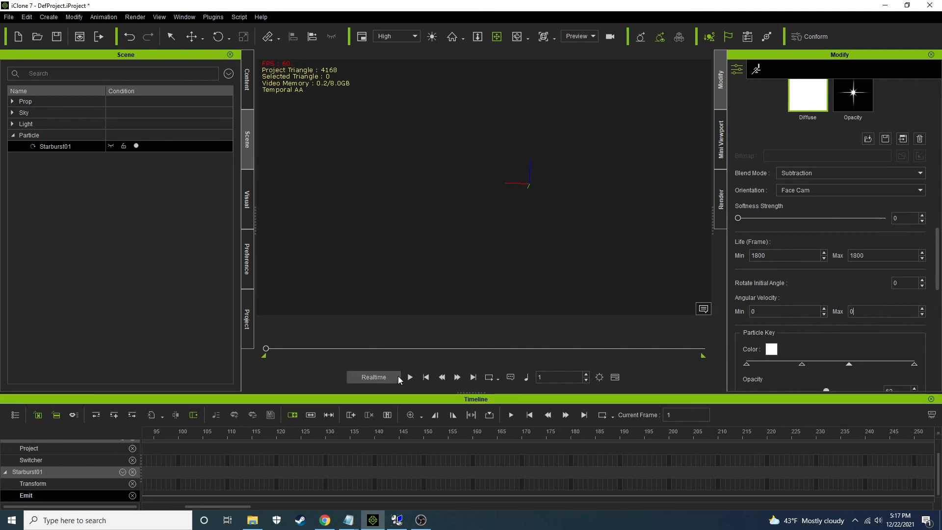
click(410, 377)
drag(284, 349, 340, 348)
drag(435, 358, 534, 358)
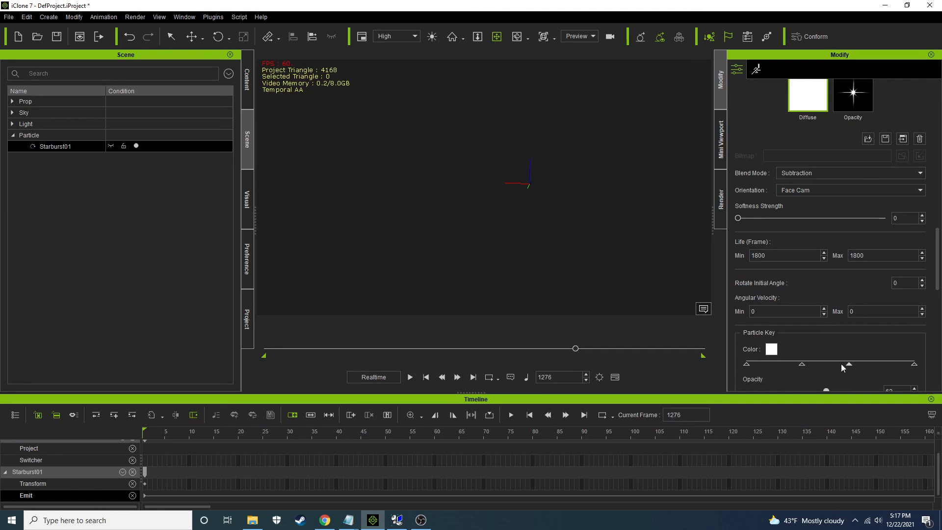
Select the last particle key and move the playhead to frame 1800
drag(938, 259, 939, 285)
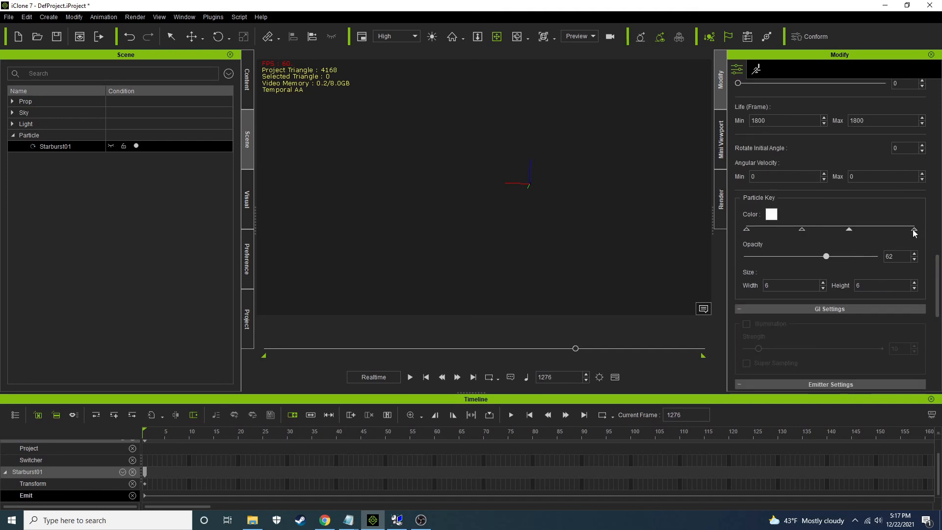
drag(575, 349, 710, 352)
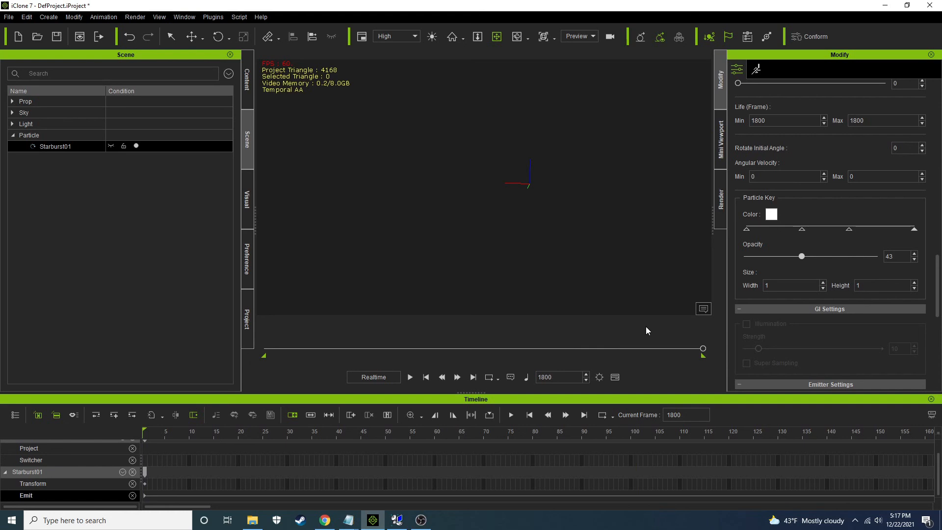